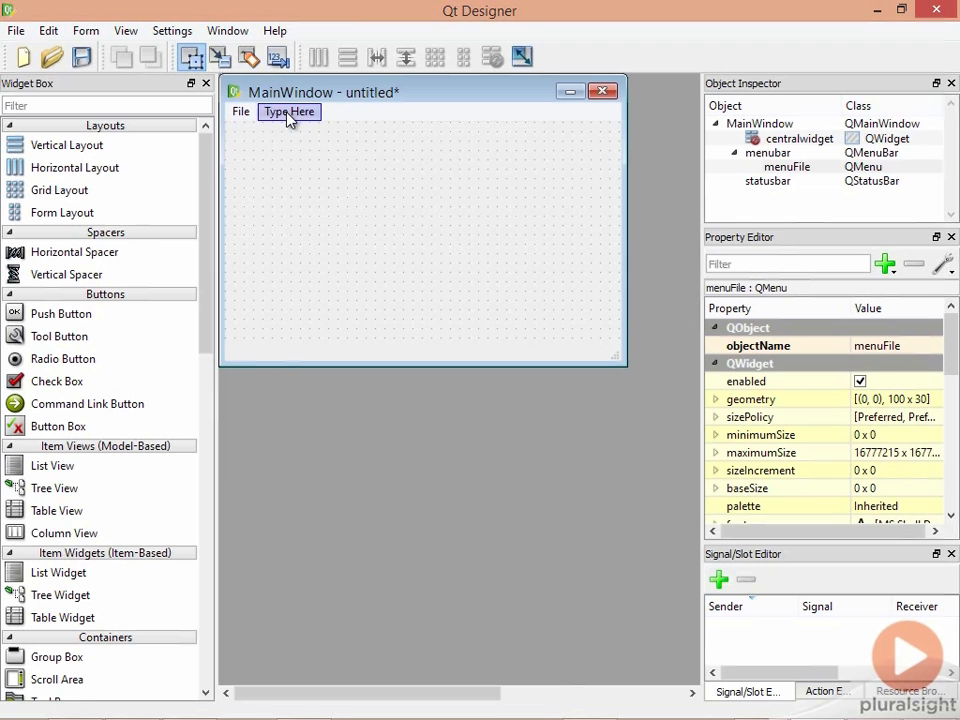
- Create an Edit menu and a Help menu to the right of File on the menubar
{"action": "double_click", "coordinate": [289, 113]}
{"action": "type", "text": "Edit"}
{"action": "key", "text": "Return"}
{"action": "left_click", "coordinate": [310, 117]}
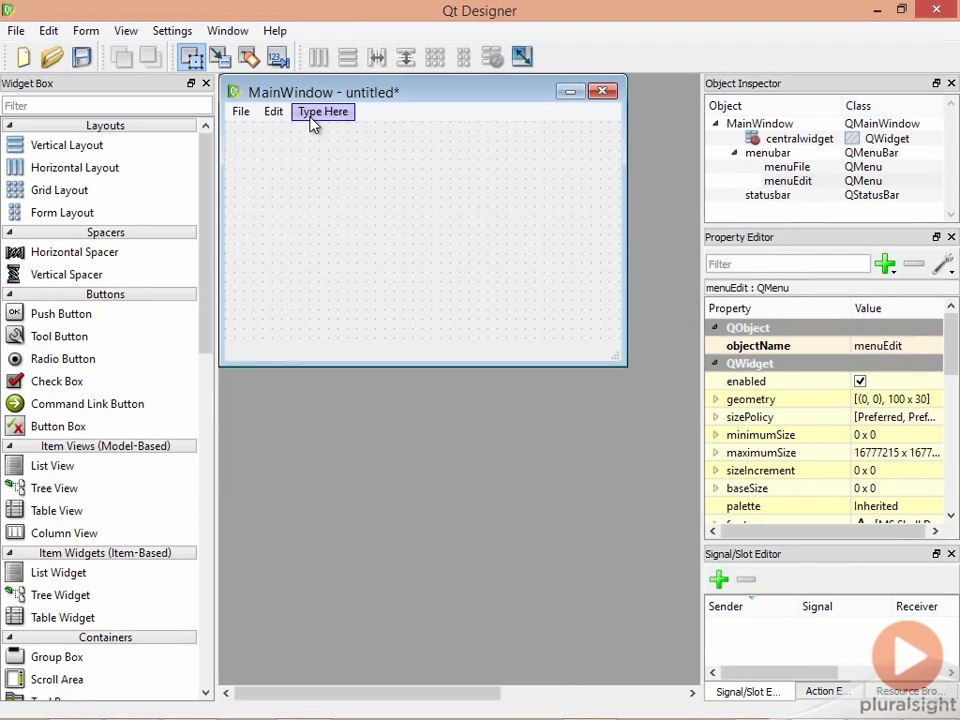
{"action": "double_click", "coordinate": [320, 114]}
{"action": "type", "text": "Help"}
{"action": "key", "text": "Return"}
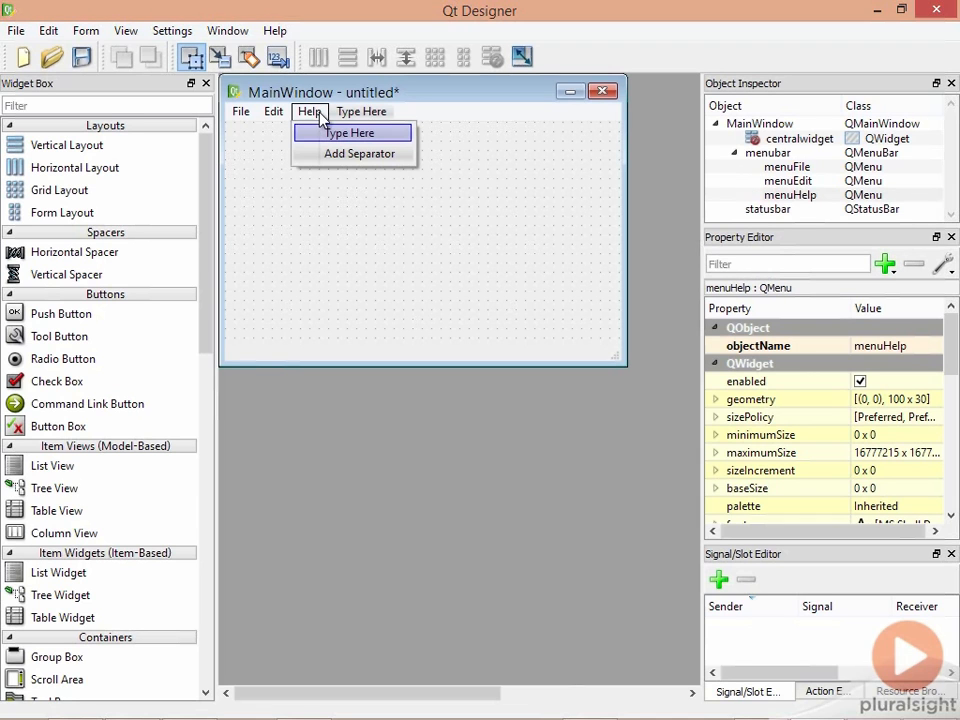
{"action": "left_click", "coordinate": [241, 115]}
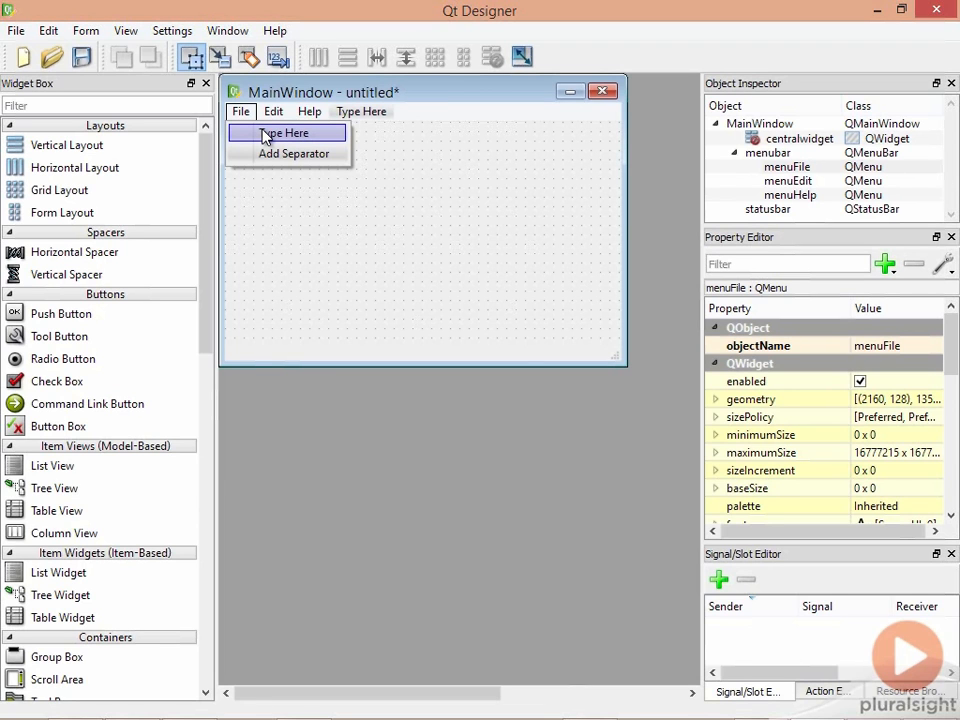
- Enter the File menu items New, Open, Save, Python rules and Exit
{"action": "double_click", "coordinate": [263, 131]}
{"action": "type", "text": "New"}
{"action": "key", "text": "Return"}
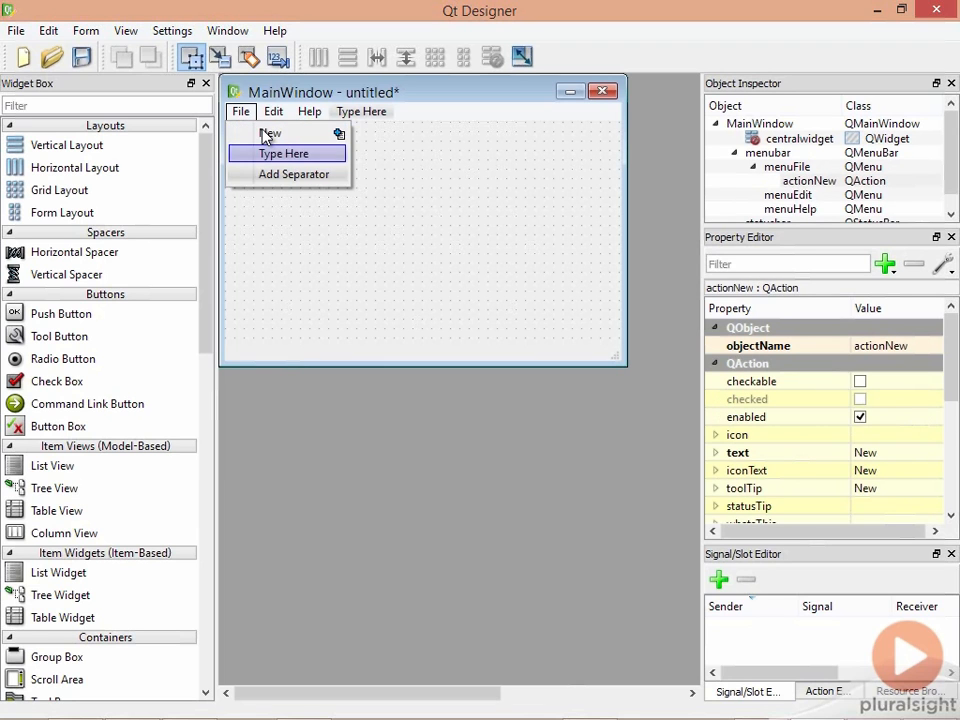
{"action": "type", "text": "Open"}
{"action": "key", "text": "Return"}
{"action": "type", "text": "Save"}
{"action": "key", "text": "Return"}
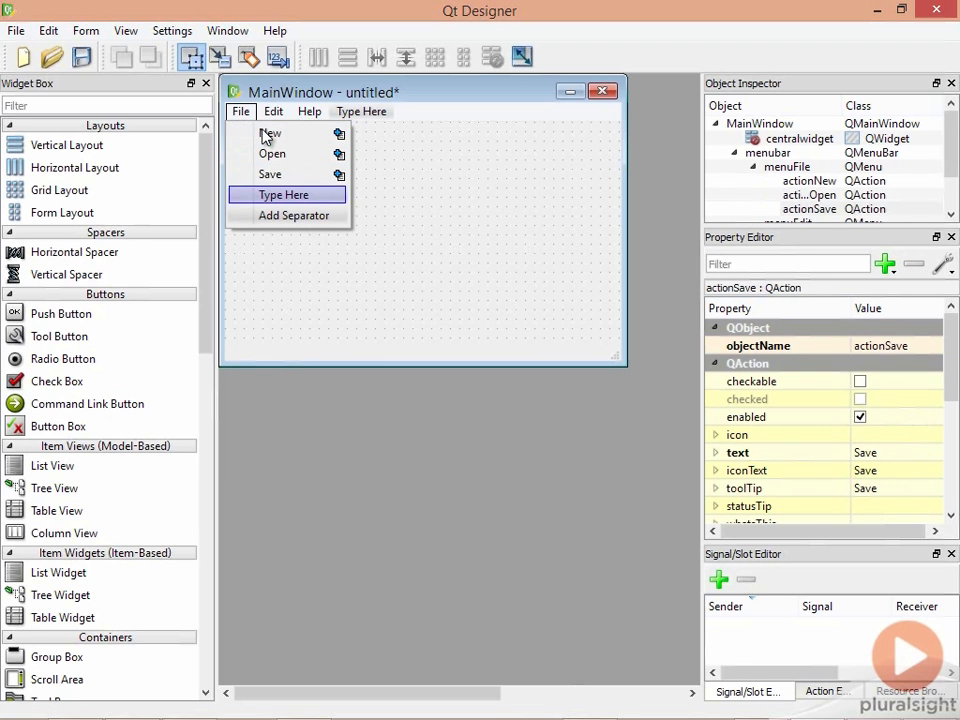
{"action": "type", "text": "Python rules"}
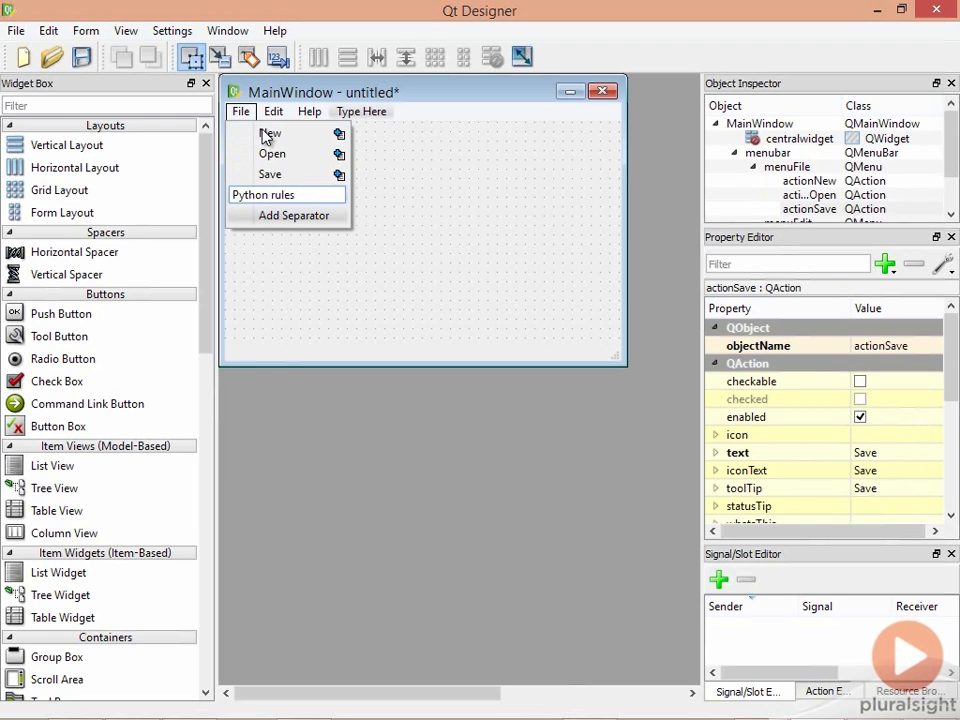
{"action": "key", "text": "Return"}
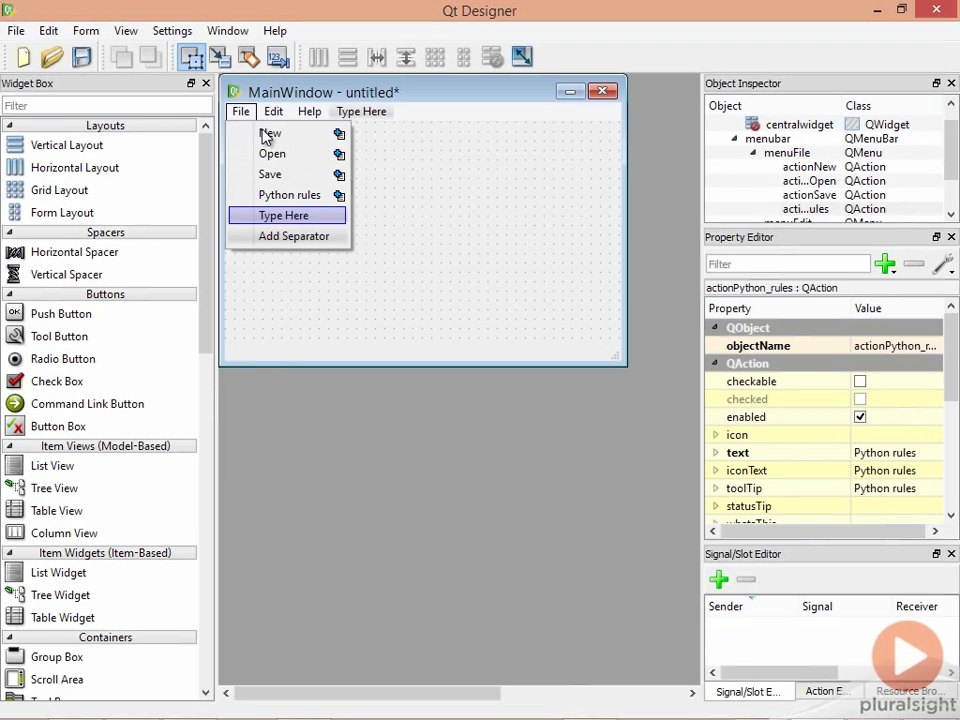
{"action": "type", "text": "Exit"}
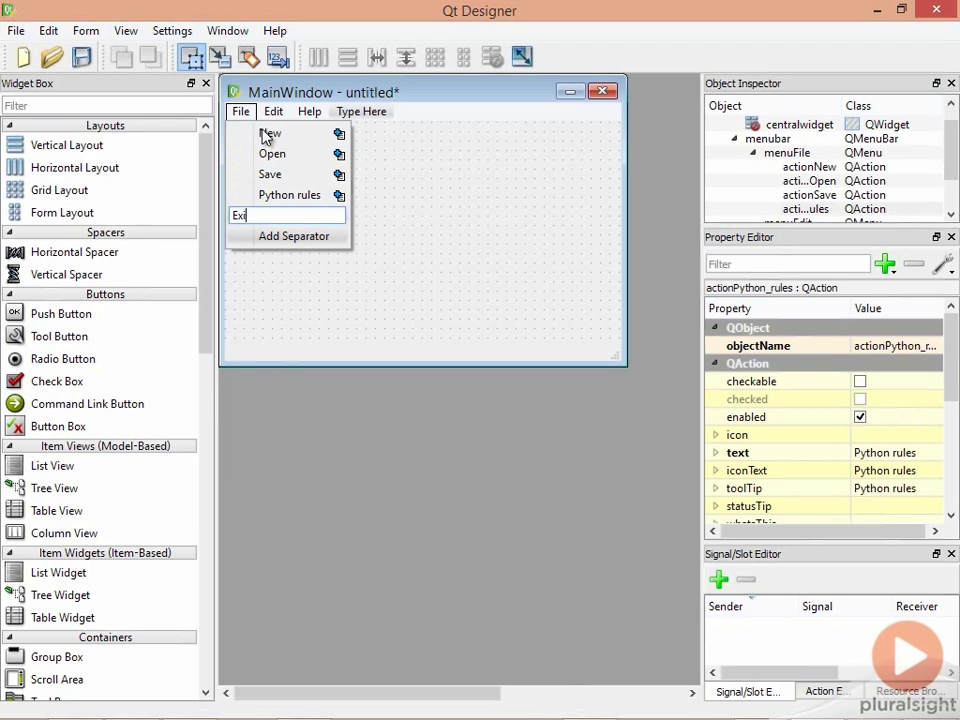
{"action": "key", "text": "Return"}
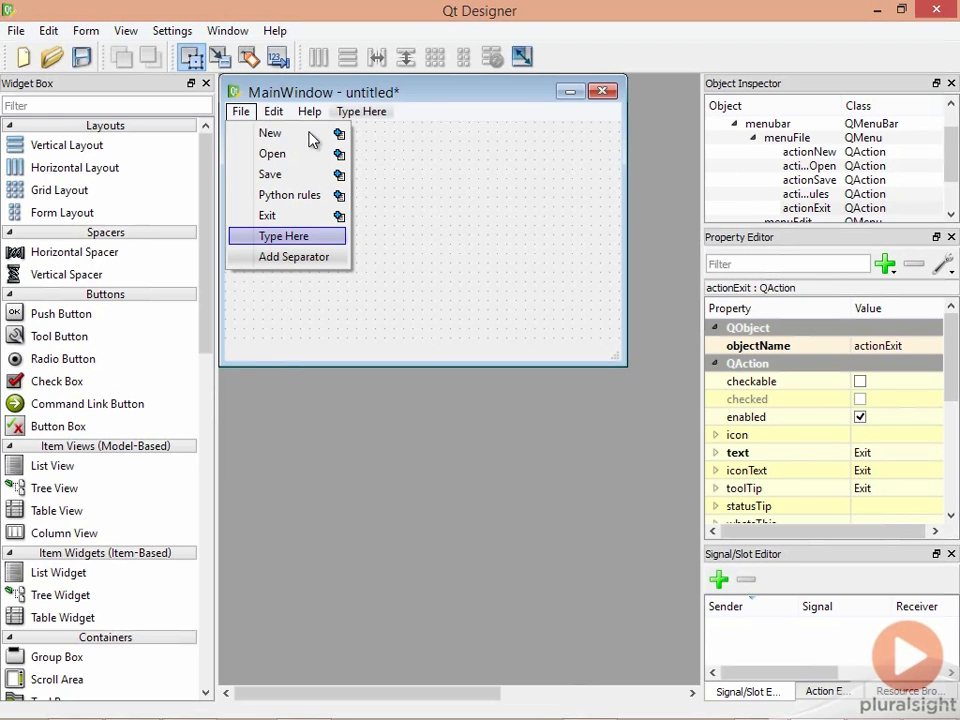
- Add a separator and move it between Python rules and Exit
{"action": "left_click", "coordinate": [322, 258]}
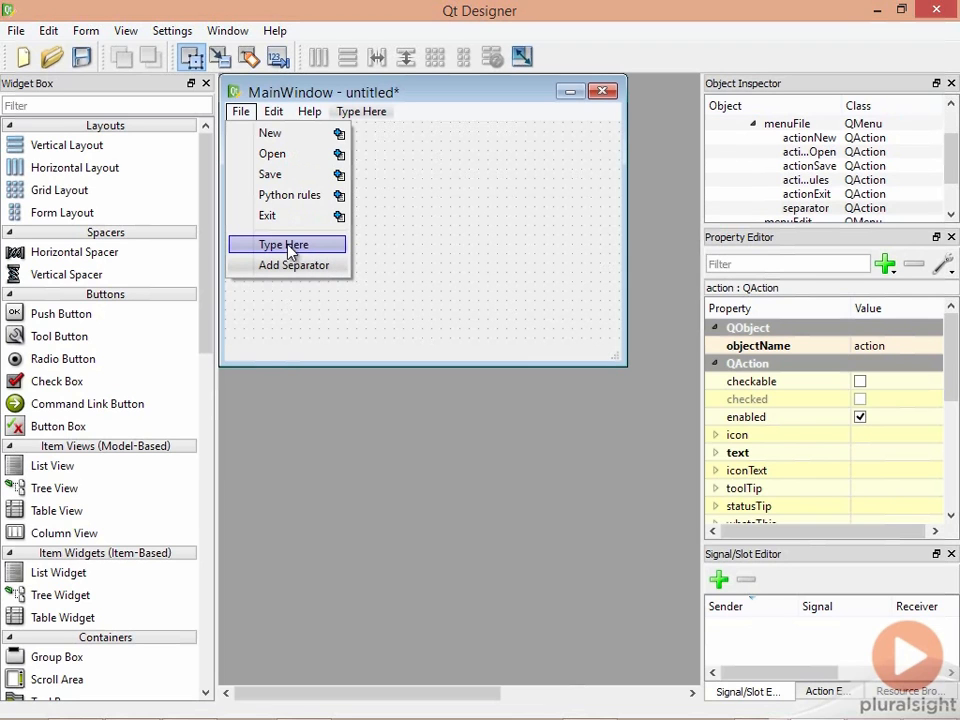
{"action": "left_click", "coordinate": [289, 230]}
{"action": "left_click_drag", "start_coordinate": [289, 238], "coordinate": [294, 213]}
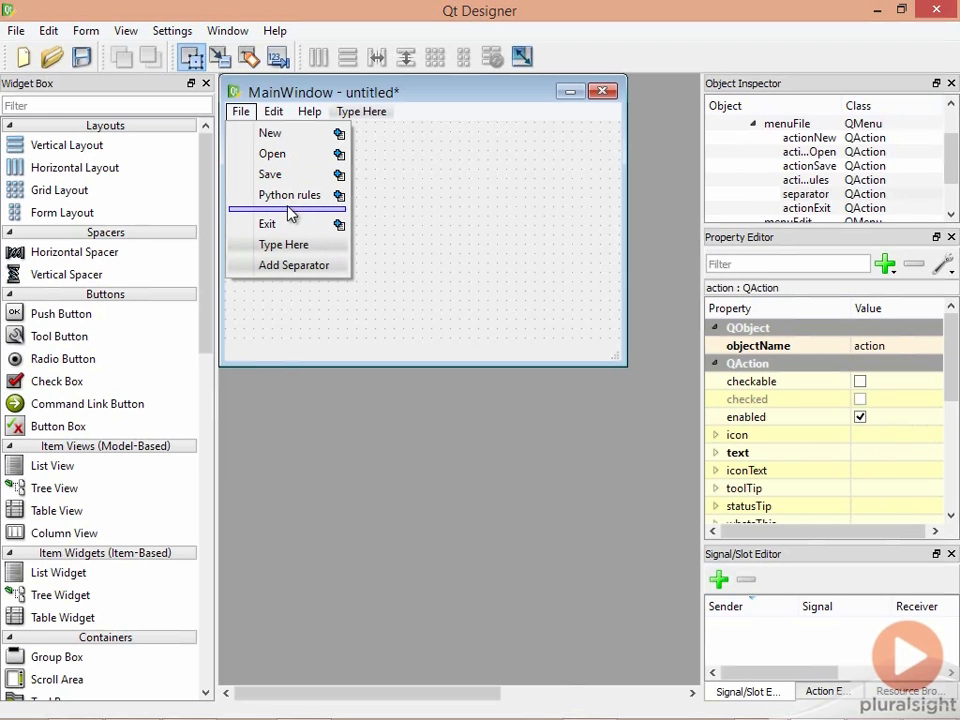
{"action": "left_click", "coordinate": [394, 216]}
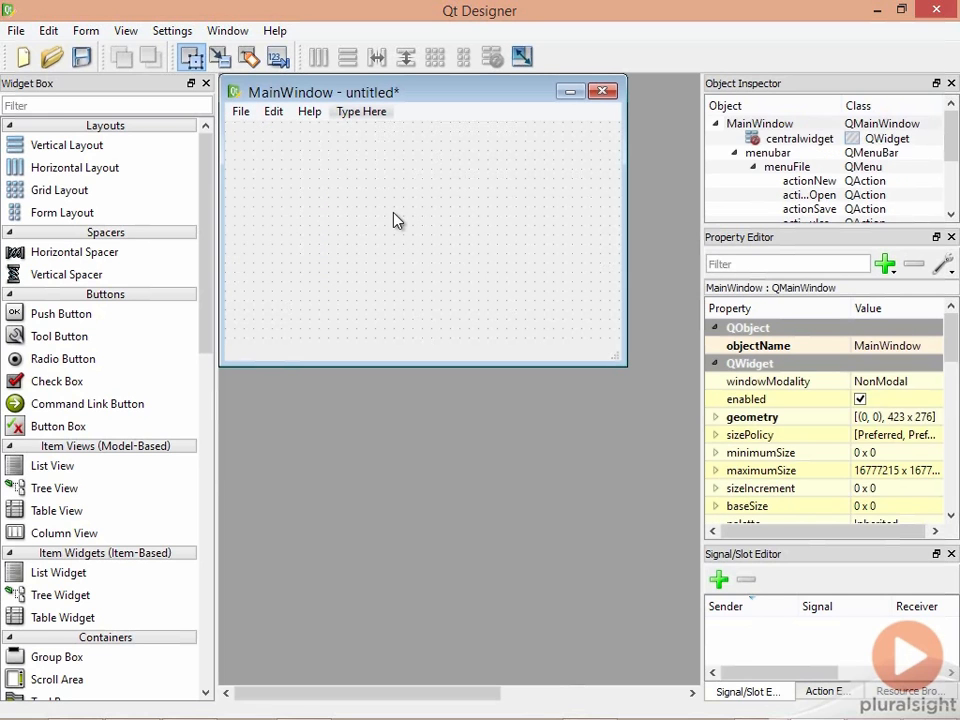
{"action": "key", "text": "ctrl+r"}
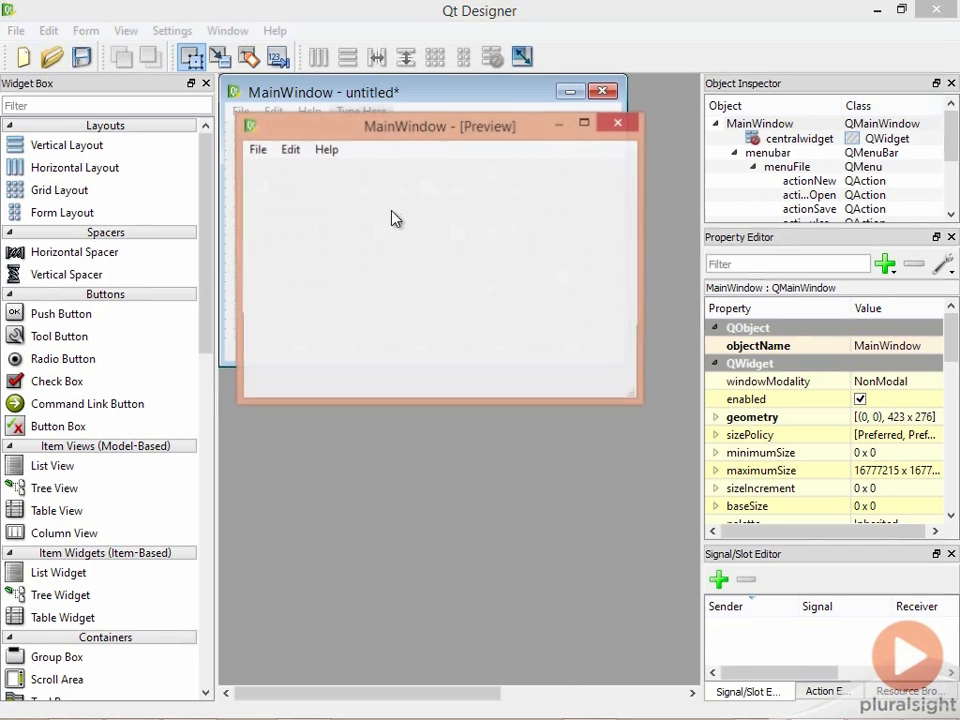
{"action": "left_click", "coordinate": [259, 153]}
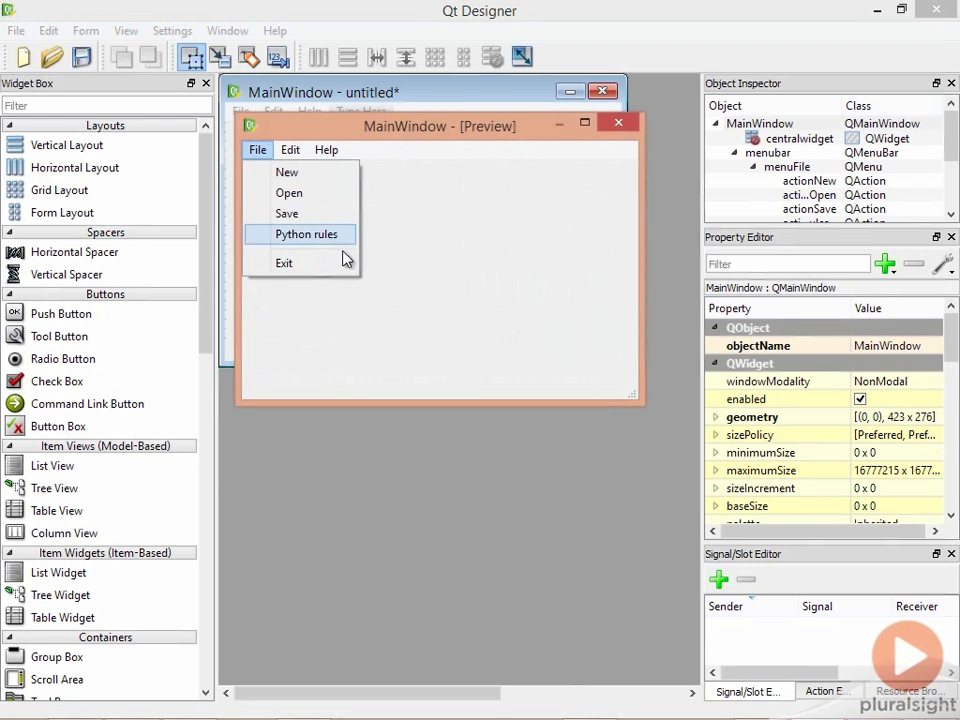
{"action": "left_click", "coordinate": [605, 131]}
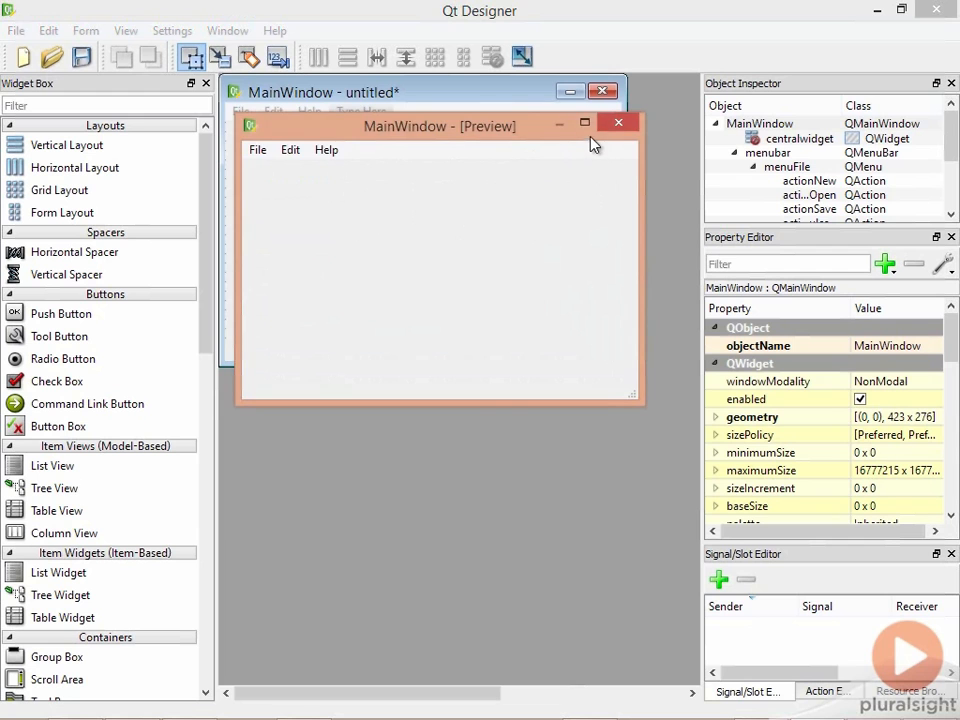
{"action": "left_click", "coordinate": [605, 131]}
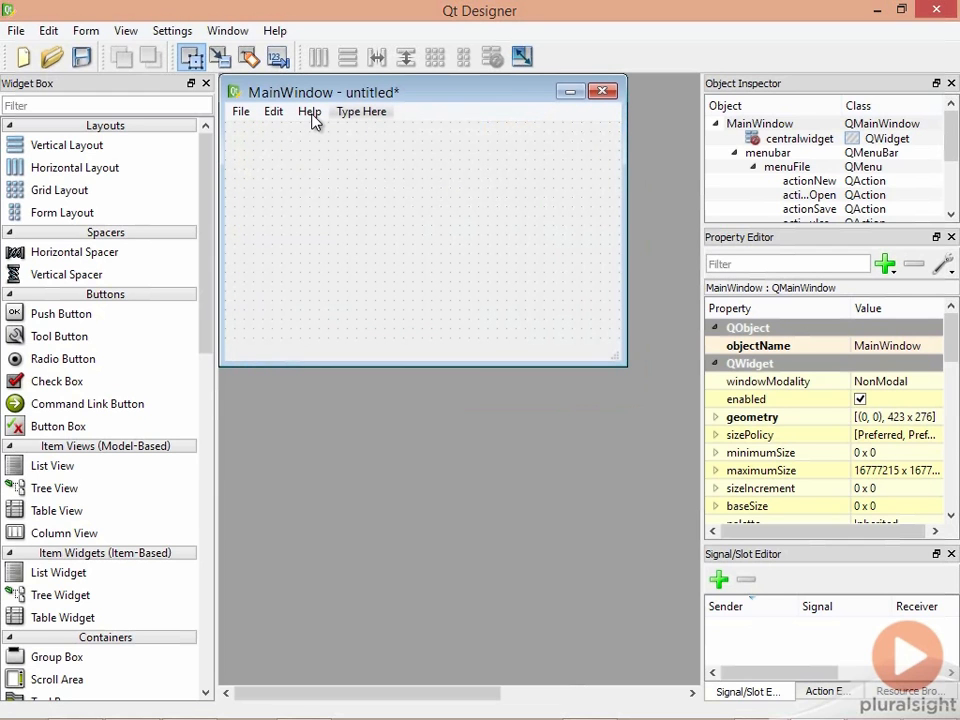
- Set the shortcut property to Ctrl+O for Open and Ctrl+S for Save in the Property Editor
{"action": "left_click", "coordinate": [246, 116]}
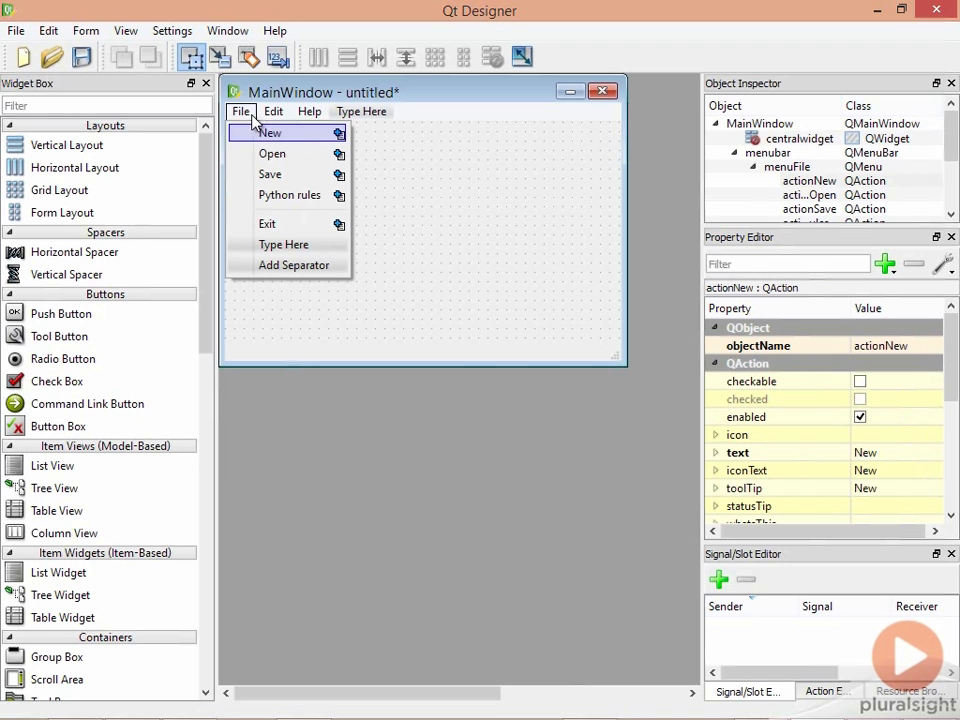
{"action": "left_click", "coordinate": [287, 162]}
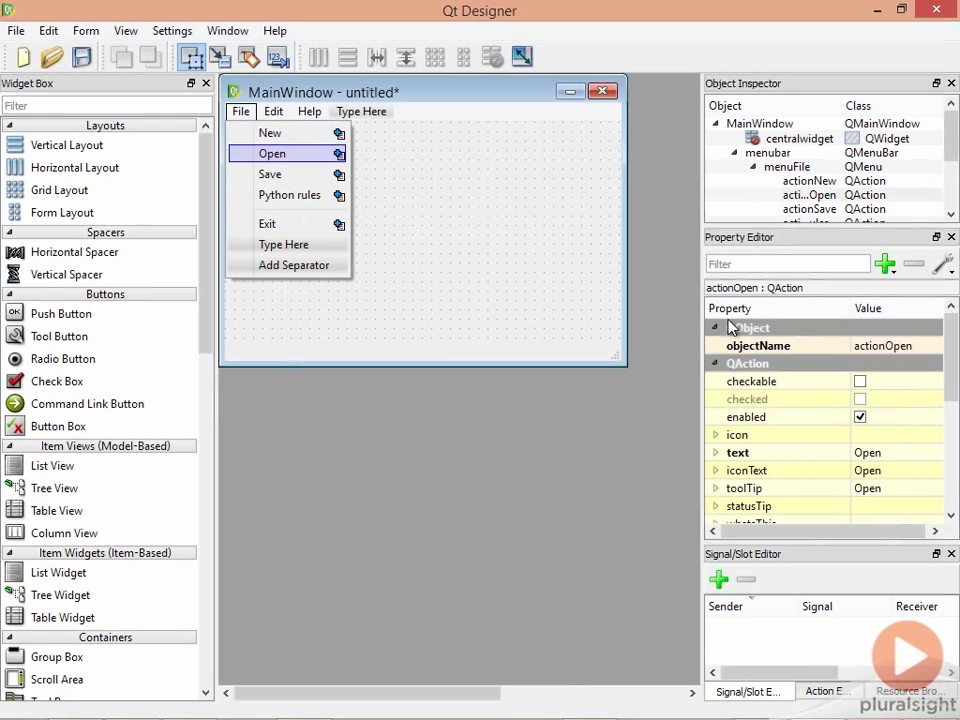
{"action": "scroll", "coordinate": [810, 420], "scroll_direction": "down", "scroll_amount": 2}
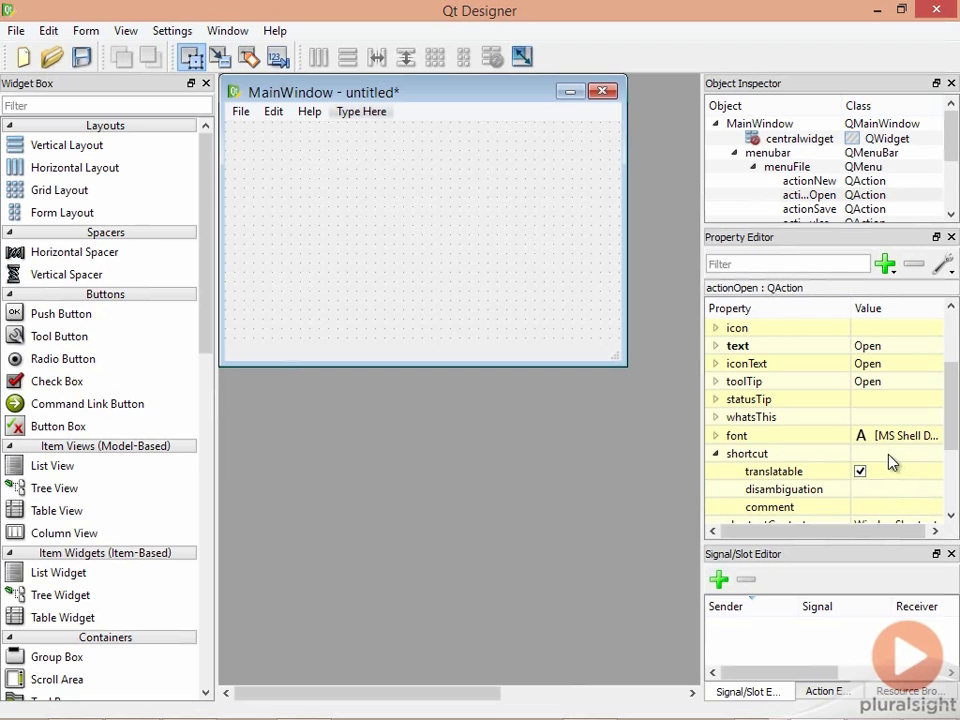
{"action": "left_click", "coordinate": [889, 456]}
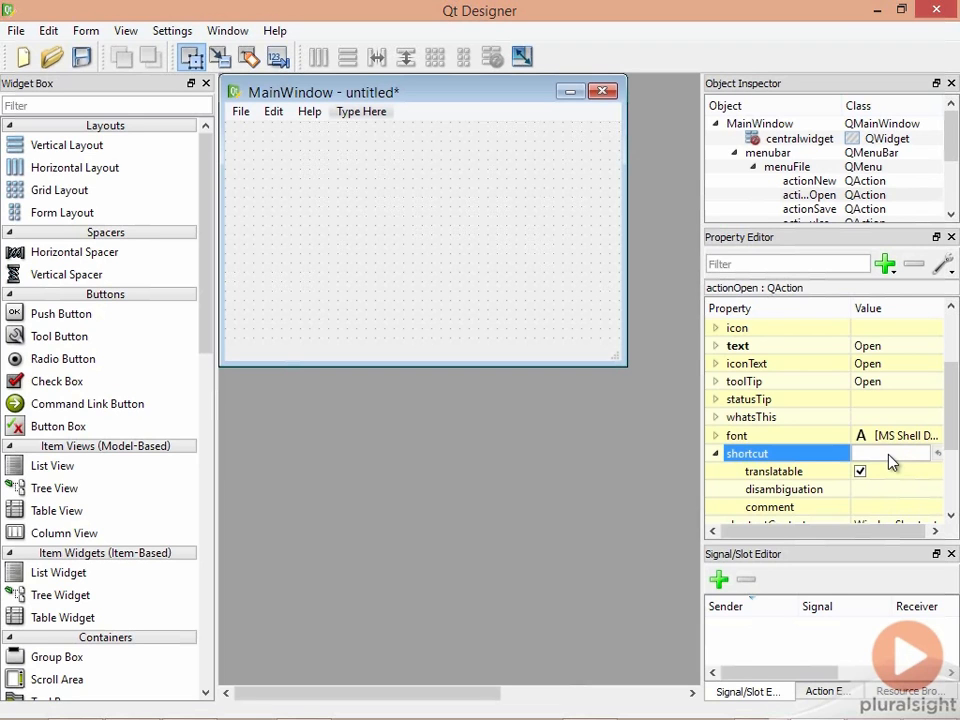
{"action": "key", "text": "ctrl+o"}
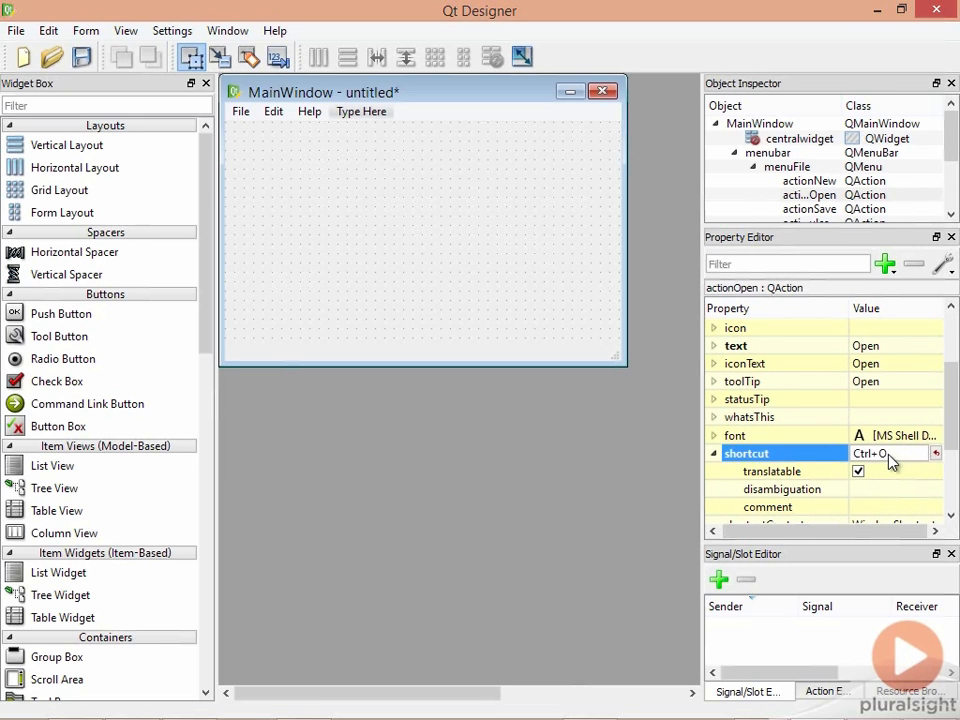
{"action": "left_click", "coordinate": [254, 116]}
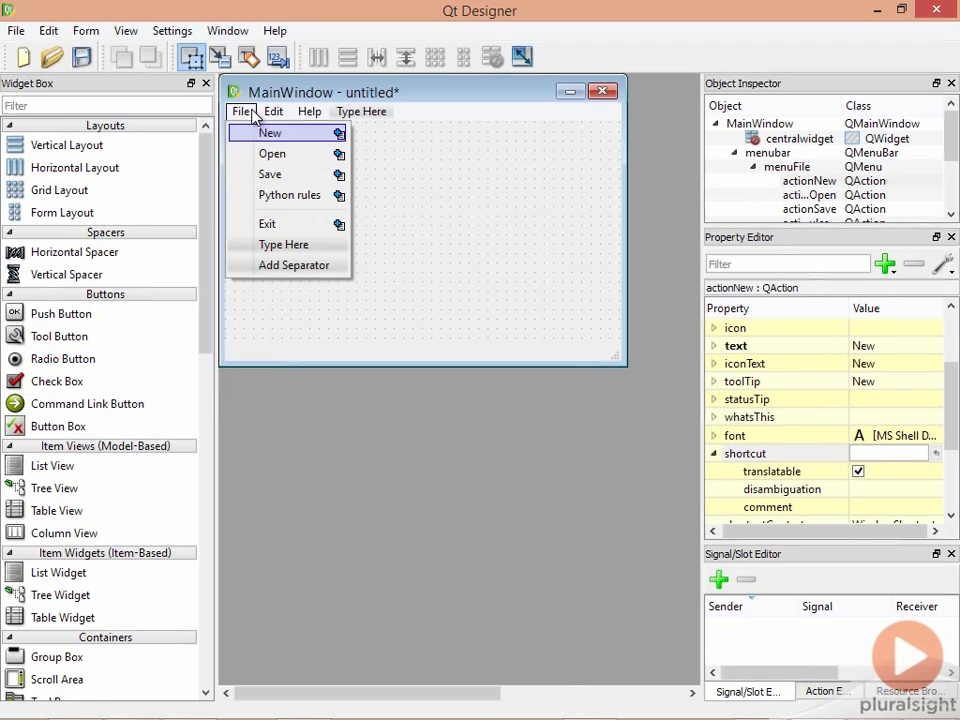
{"action": "left_click", "coordinate": [257, 176]}
{"action": "left_click", "coordinate": [884, 455]}
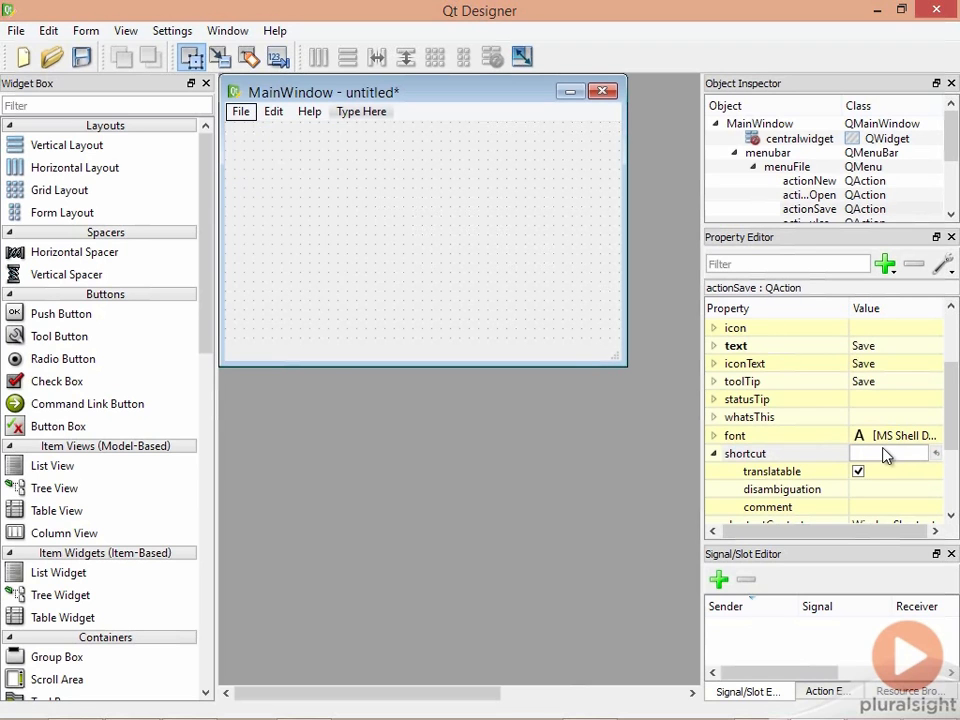
{"action": "key", "text": "ctrl+s"}
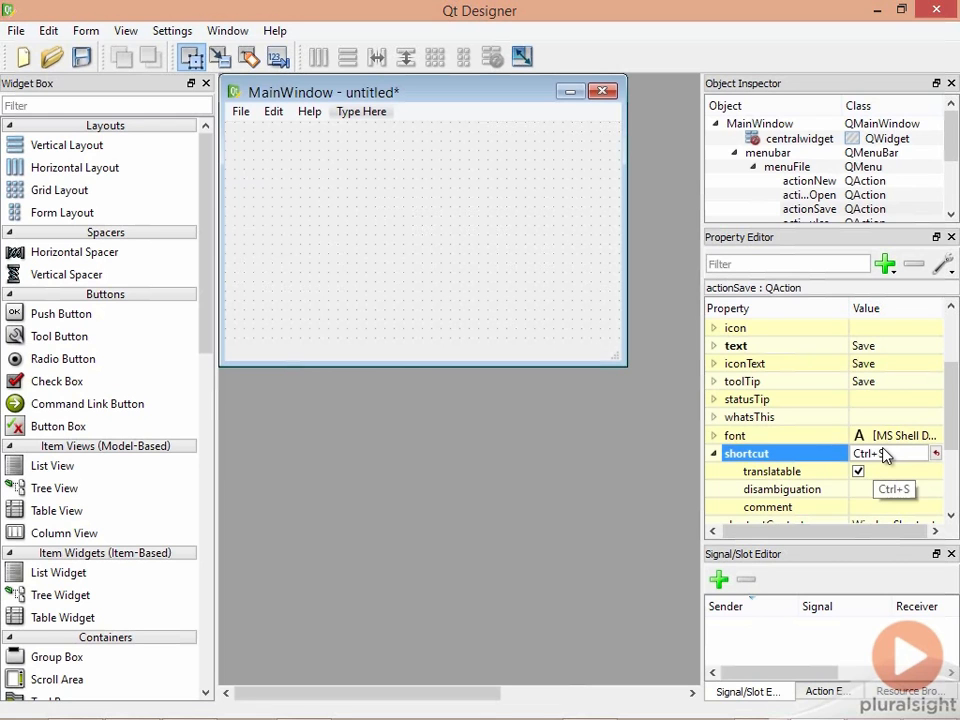
{"action": "left_click", "coordinate": [480, 274]}
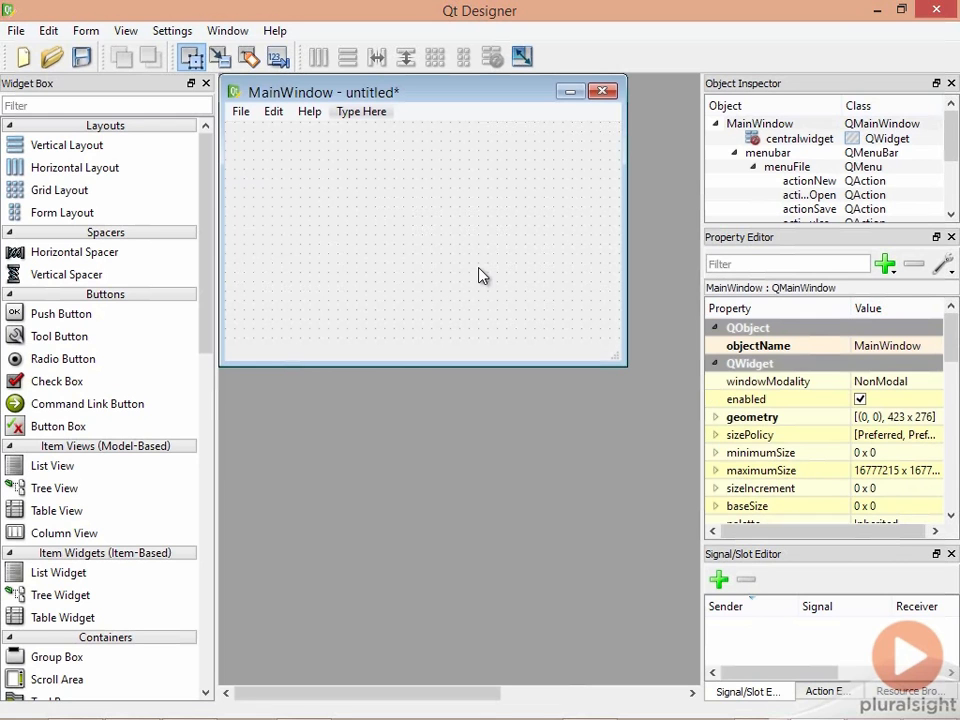
- Preview the form with Ctrl+R and show its File menu with Ctrl+O and Ctrl+S
{"action": "key", "text": "ctrl+r"}
{"action": "left_click", "coordinate": [255, 152]}
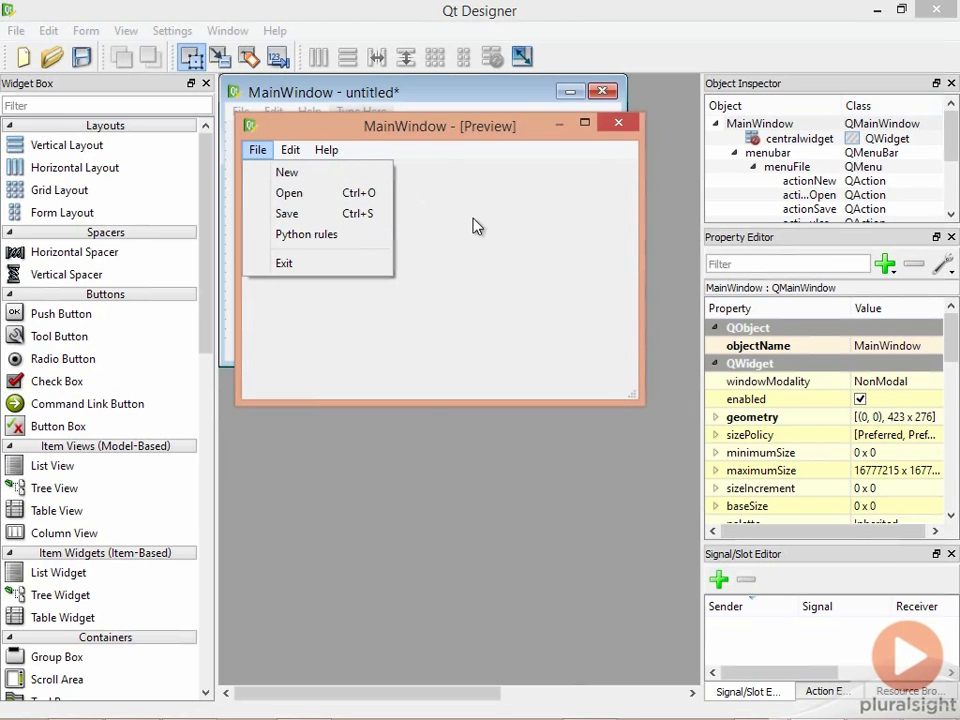
- Close the preview window and open File on the designer form's menubar
{"action": "left_click", "coordinate": [618, 122]}
{"action": "left_click", "coordinate": [618, 122]}
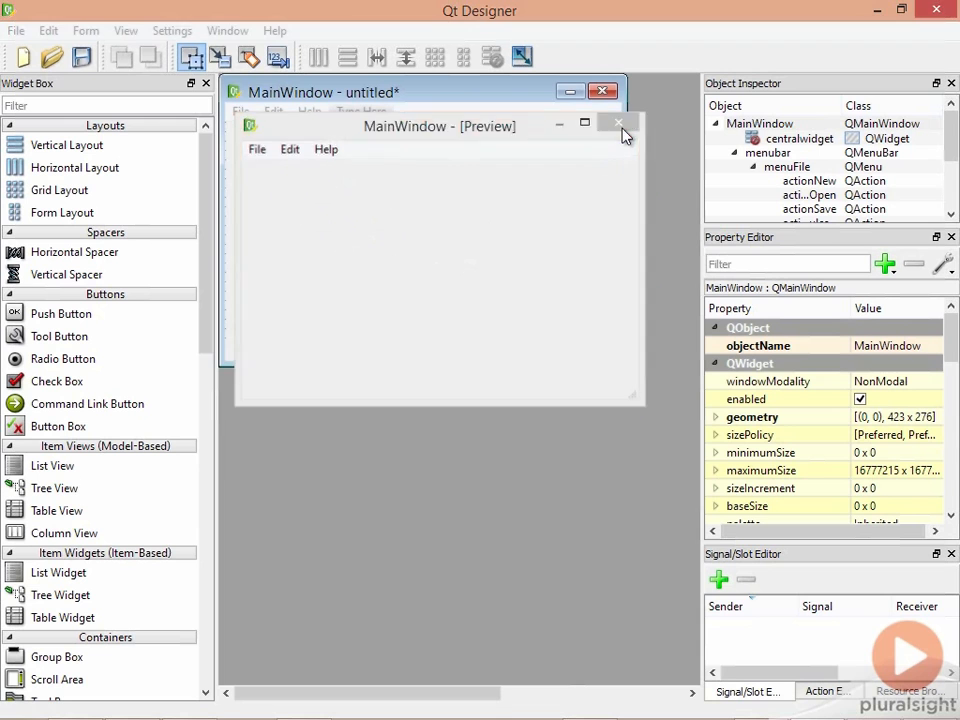
{"action": "left_click", "coordinate": [243, 113]}
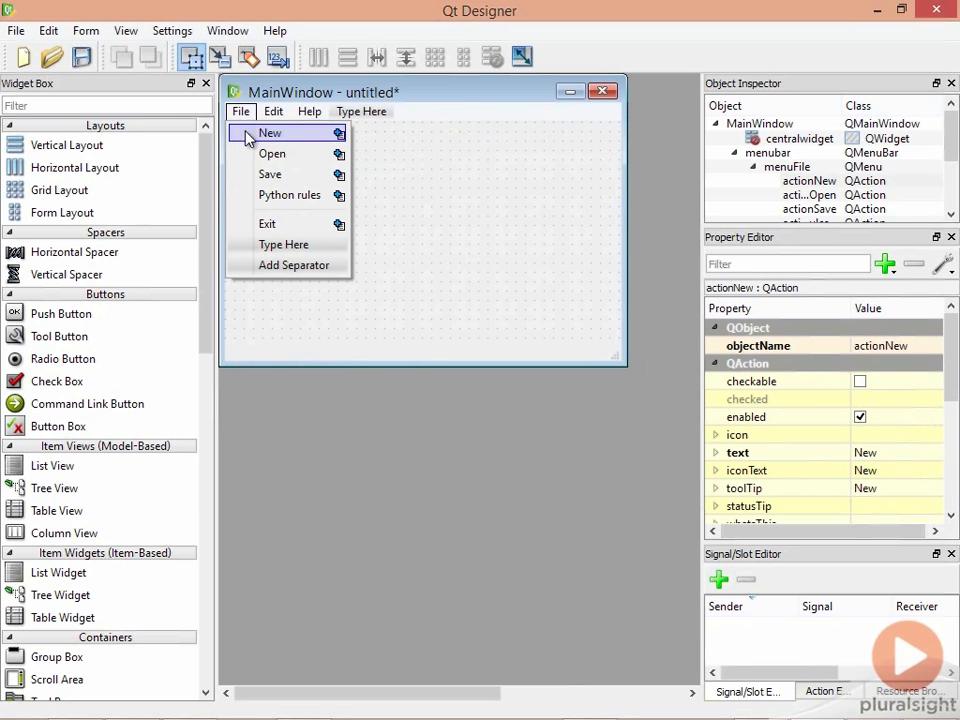
- Tick both checkable and checked for the Python rules action in the Property Editor
{"action": "left_click", "coordinate": [281, 198]}
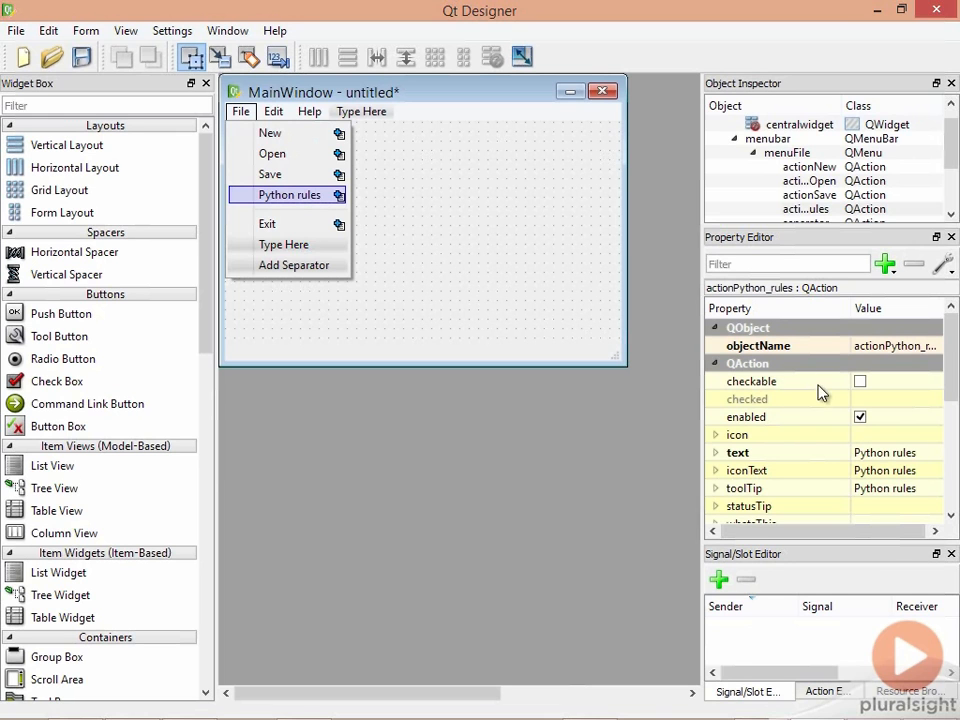
{"action": "left_click", "coordinate": [858, 386]}
{"action": "left_click", "coordinate": [861, 389]}
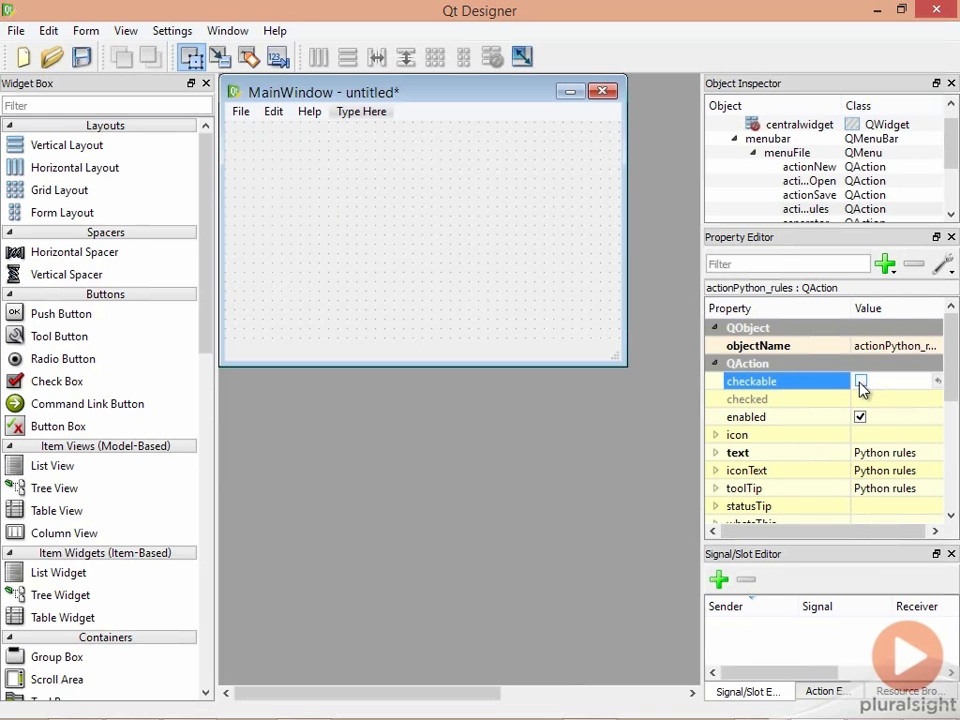
{"action": "left_click", "coordinate": [860, 383]}
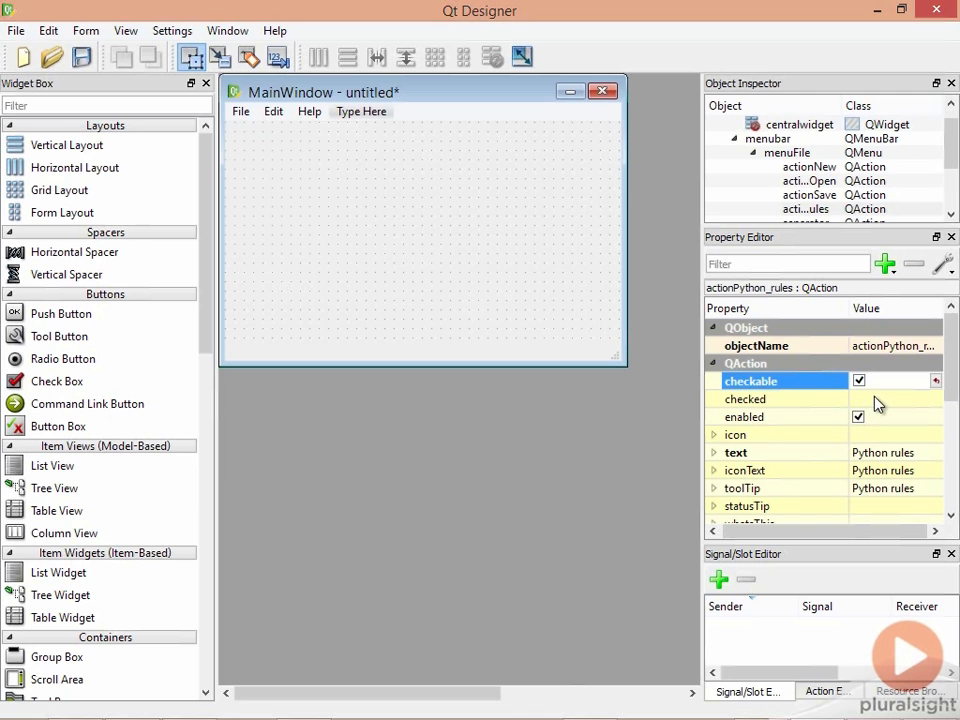
{"action": "left_click", "coordinate": [875, 401]}
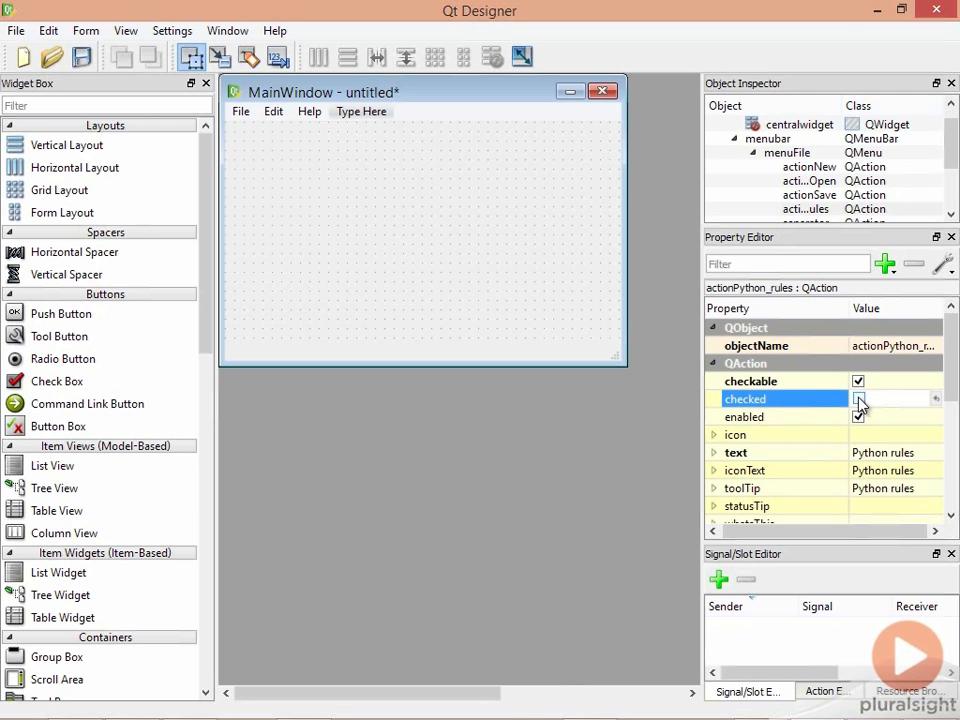
{"action": "left_click", "coordinate": [859, 400]}
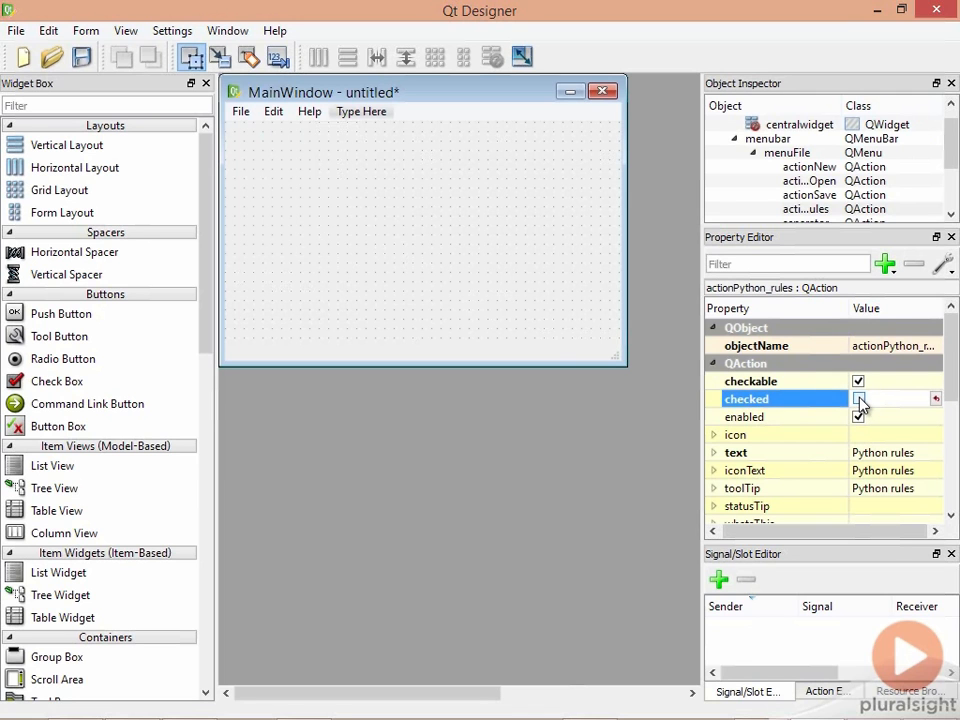
{"action": "left_click", "coordinate": [560, 316]}
- Preview with Ctrl+R to confirm Python rules is ticked, then close it and reopen File
{"action": "key", "text": "ctrl+r"}
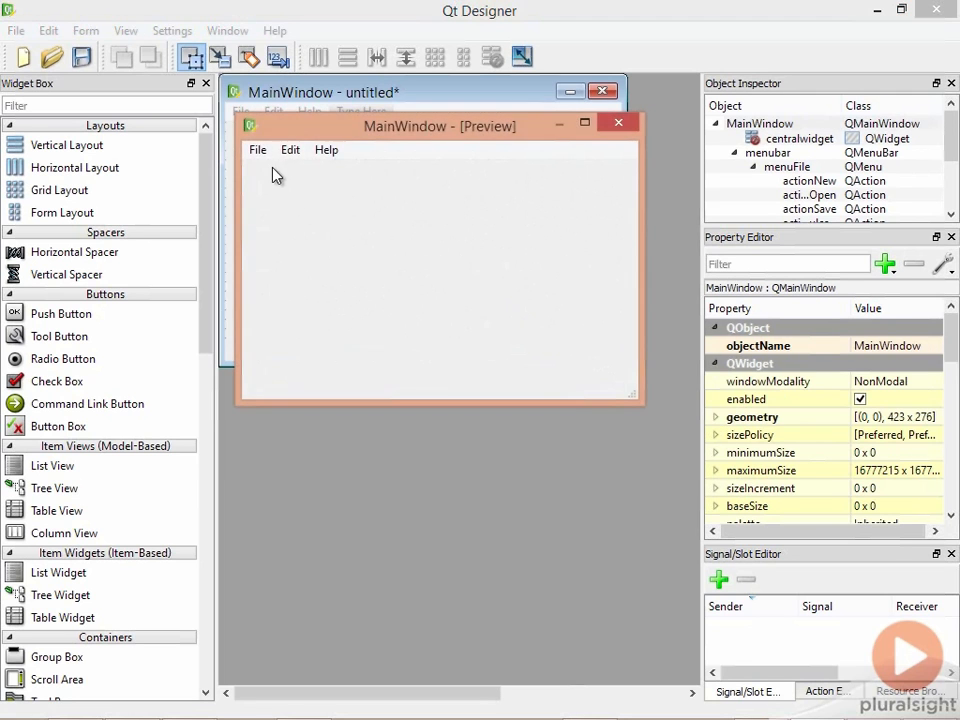
{"action": "left_click", "coordinate": [262, 153]}
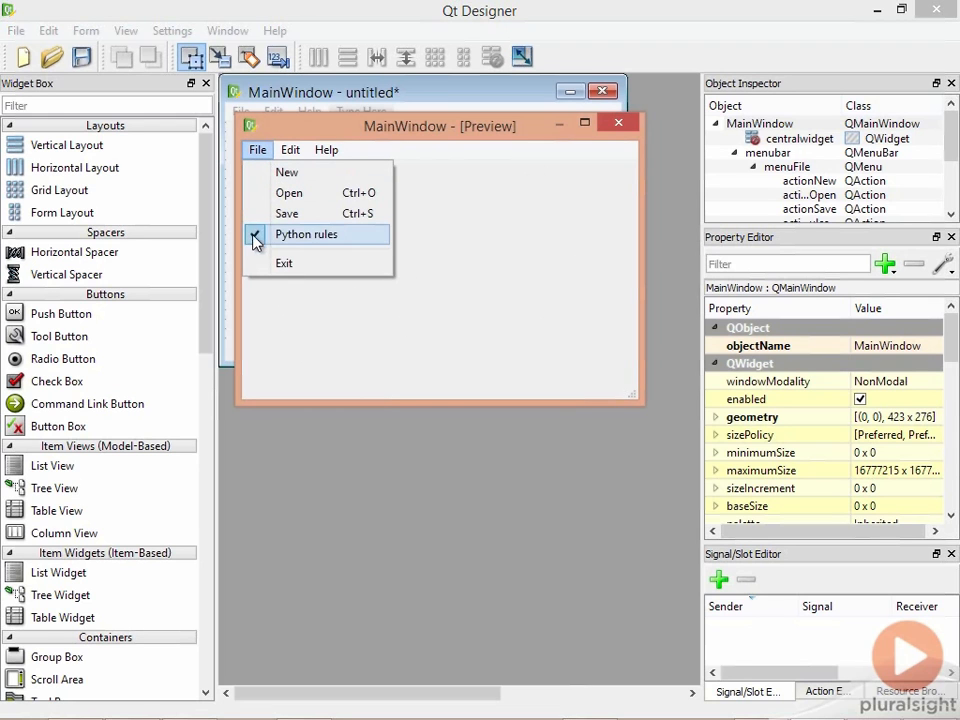
{"action": "left_click", "coordinate": [609, 138]}
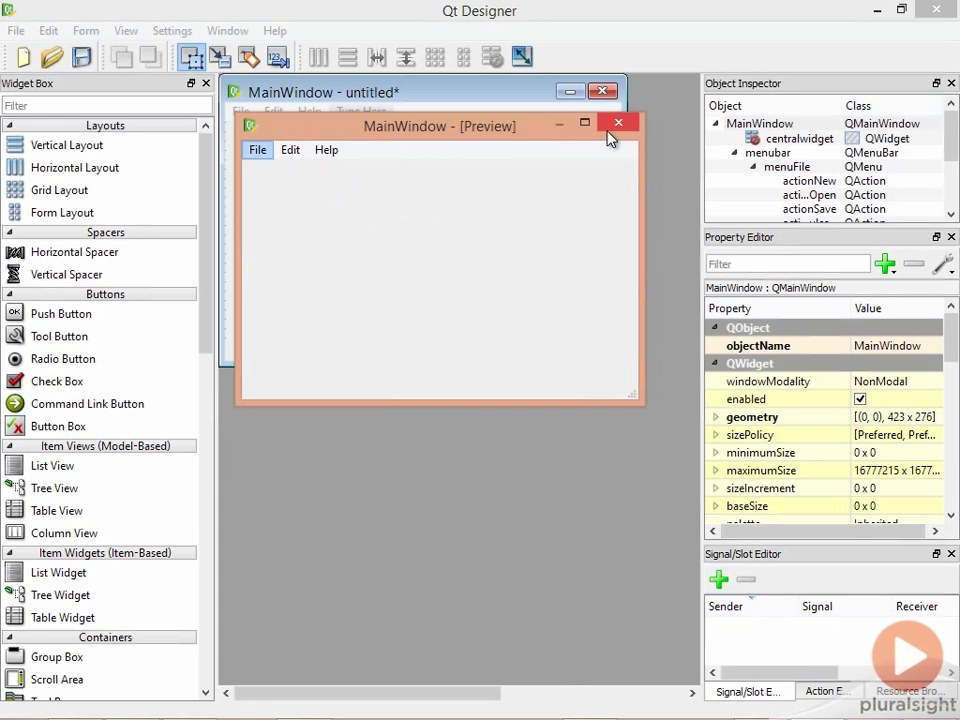
{"action": "left_click", "coordinate": [618, 123]}
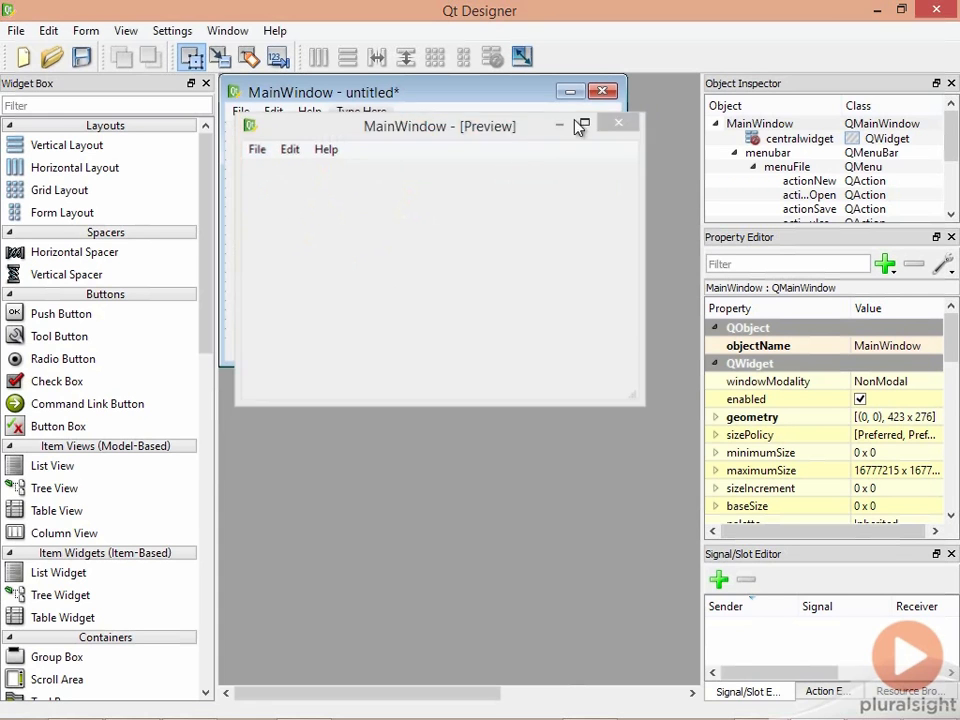
{"action": "left_click", "coordinate": [238, 113]}
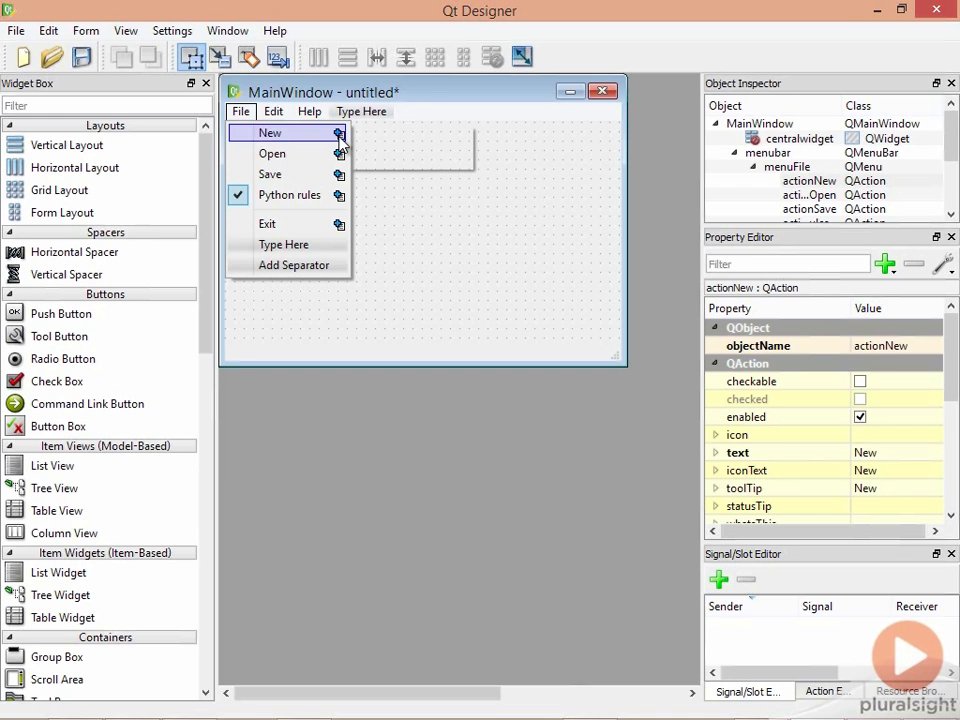
- Add a submenu under New containing 'New' and 'New from Template' entries
{"action": "left_click", "coordinate": [339, 135]}
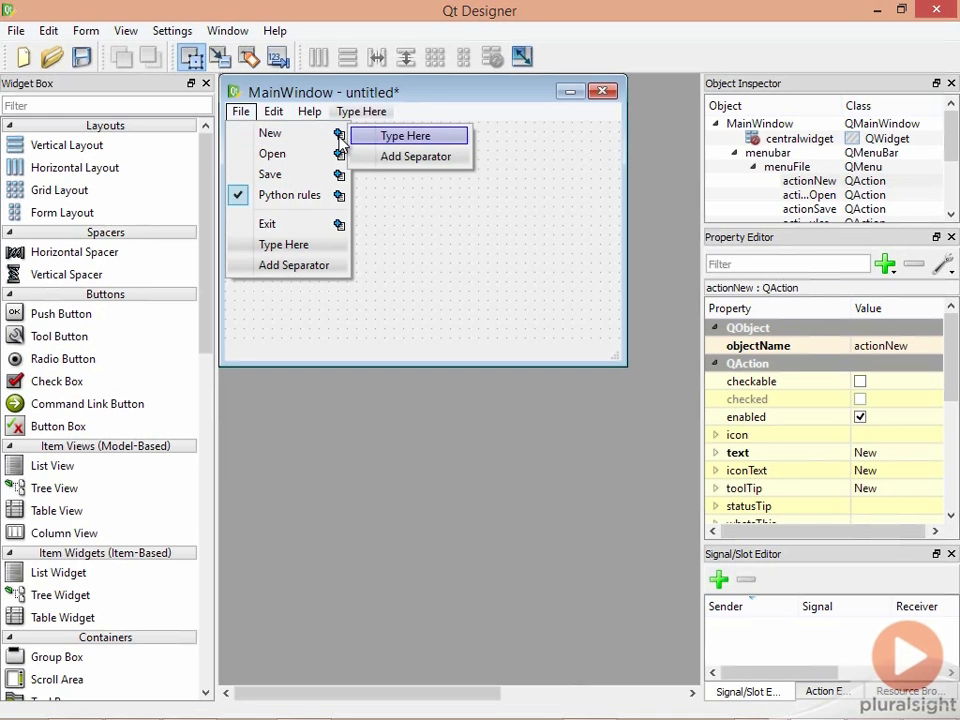
{"action": "type", "text": "New"}
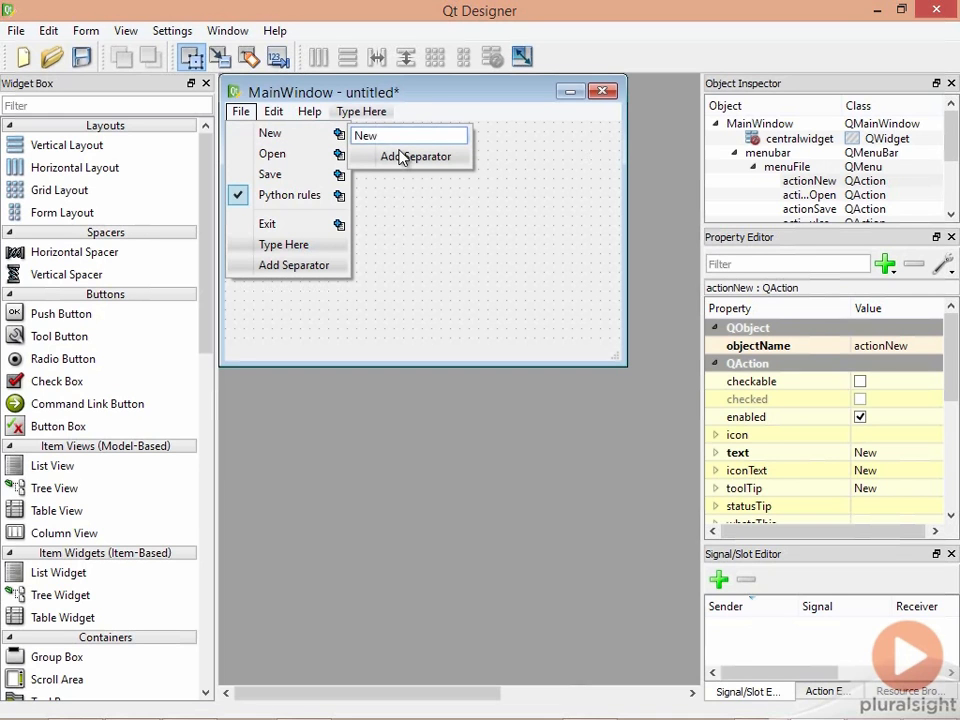
{"action": "key", "text": "Return"}
{"action": "type", "text": "New"}
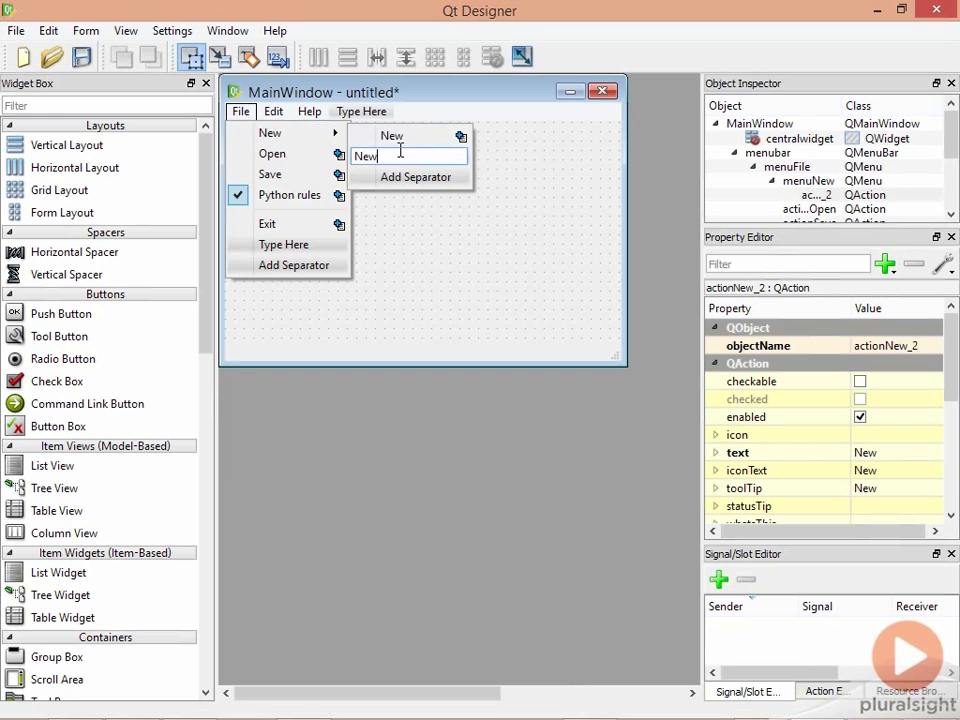
{"action": "type", "text": " from Template"}
{"action": "key", "text": "Return"}
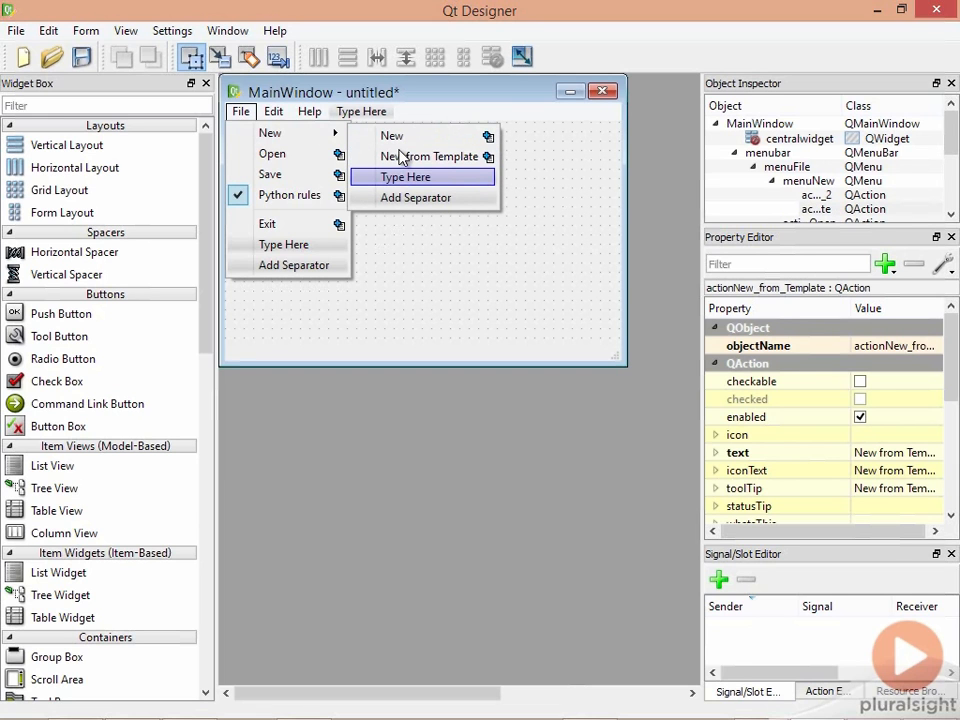
{"action": "left_click", "coordinate": [424, 297]}
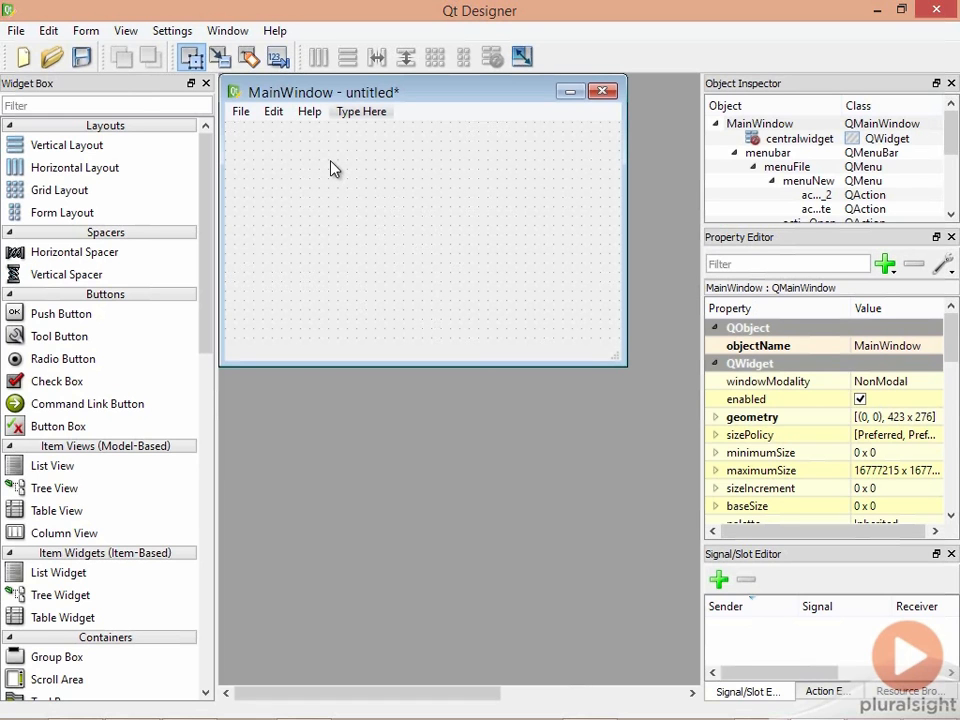
- Preview via Form > Preview to check the New submenu, then select File > Open in the designer
{"action": "left_click", "coordinate": [94, 31]}
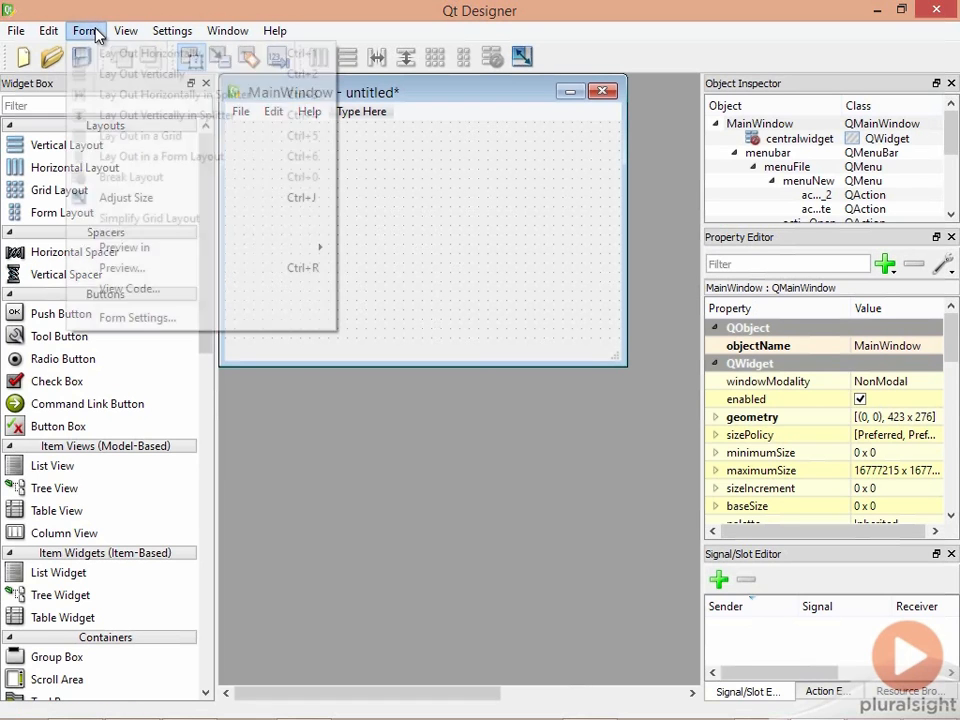
{"action": "left_click", "coordinate": [280, 276]}
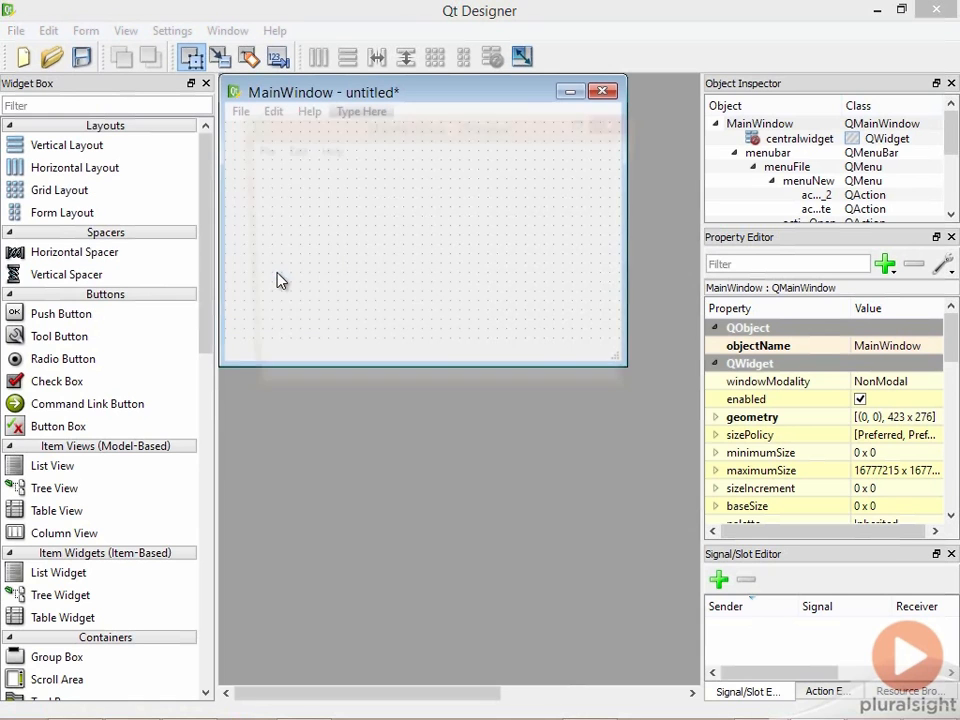
{"action": "left_click", "coordinate": [257, 152]}
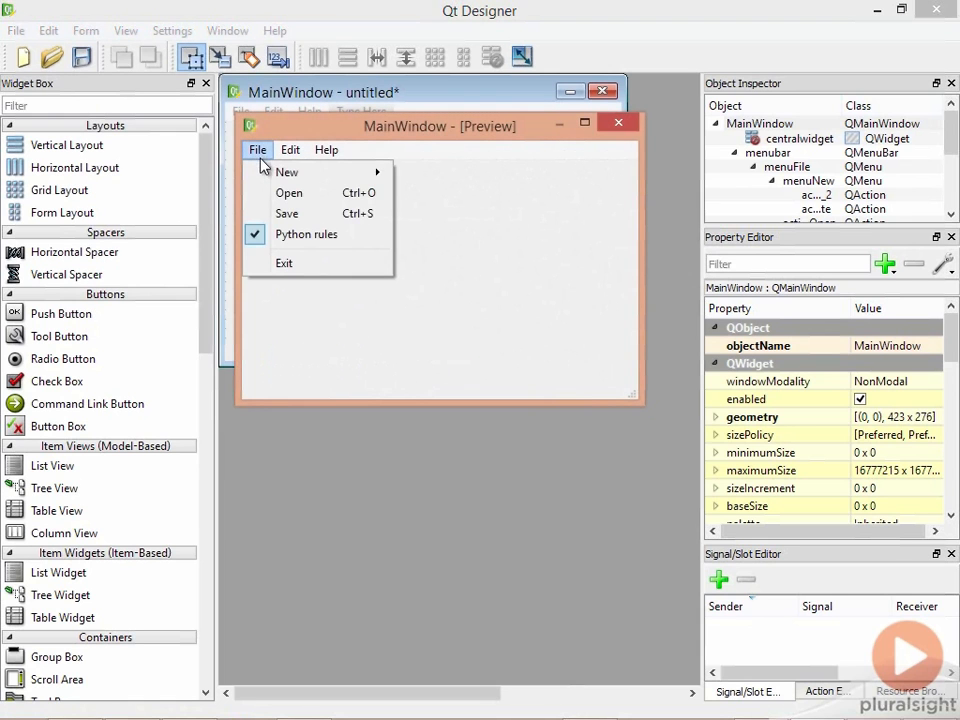
{"action": "mouse_move", "coordinate": [340, 172]}
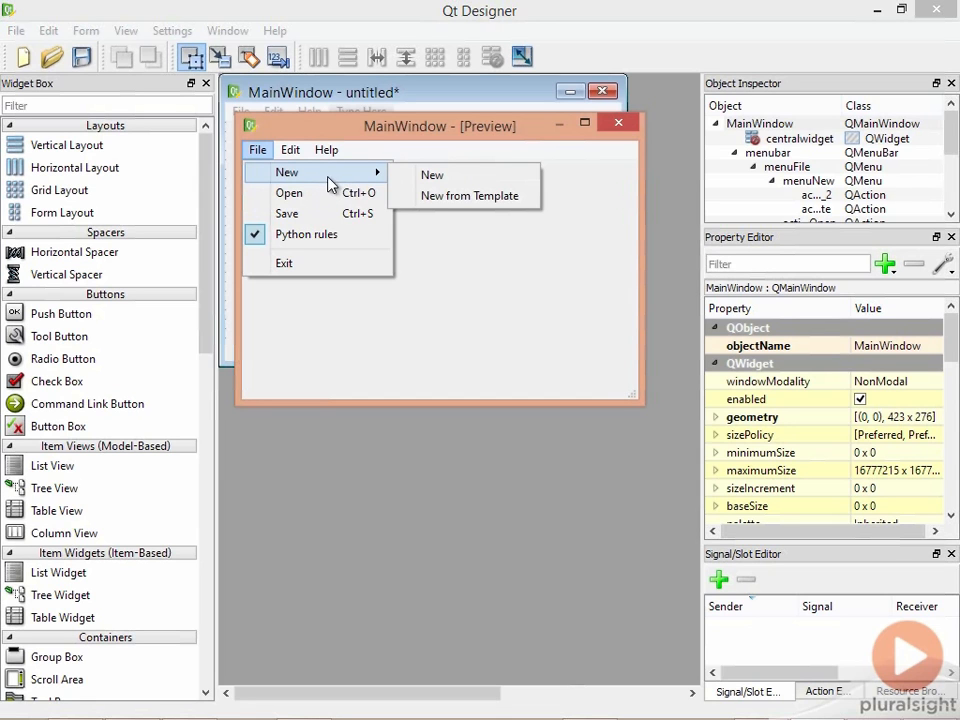
{"action": "left_click", "coordinate": [600, 189]}
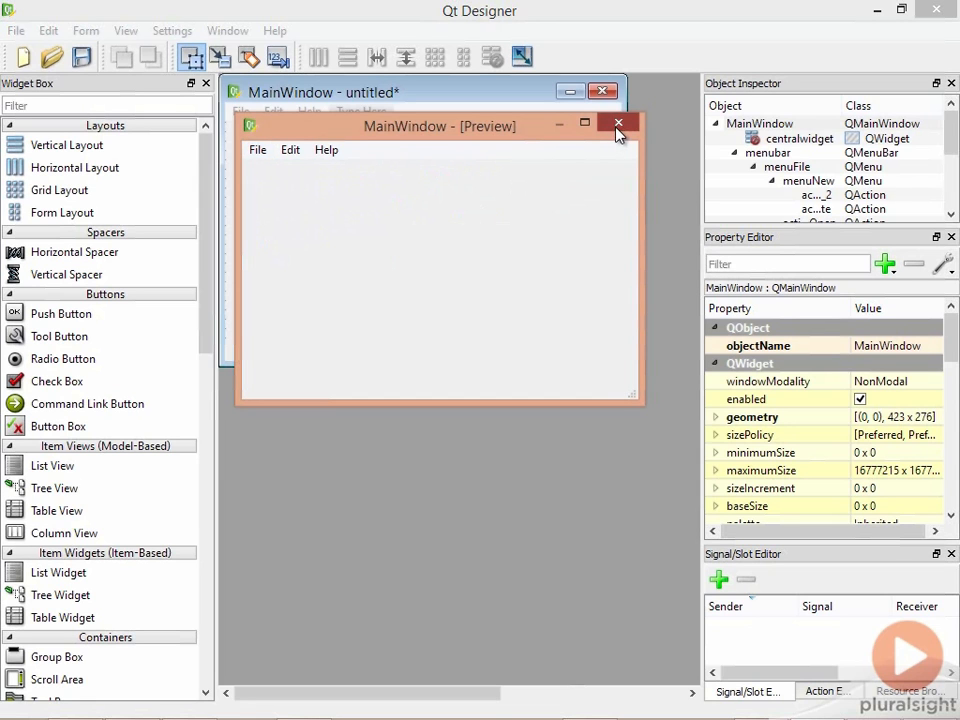
{"action": "left_click", "coordinate": [619, 126]}
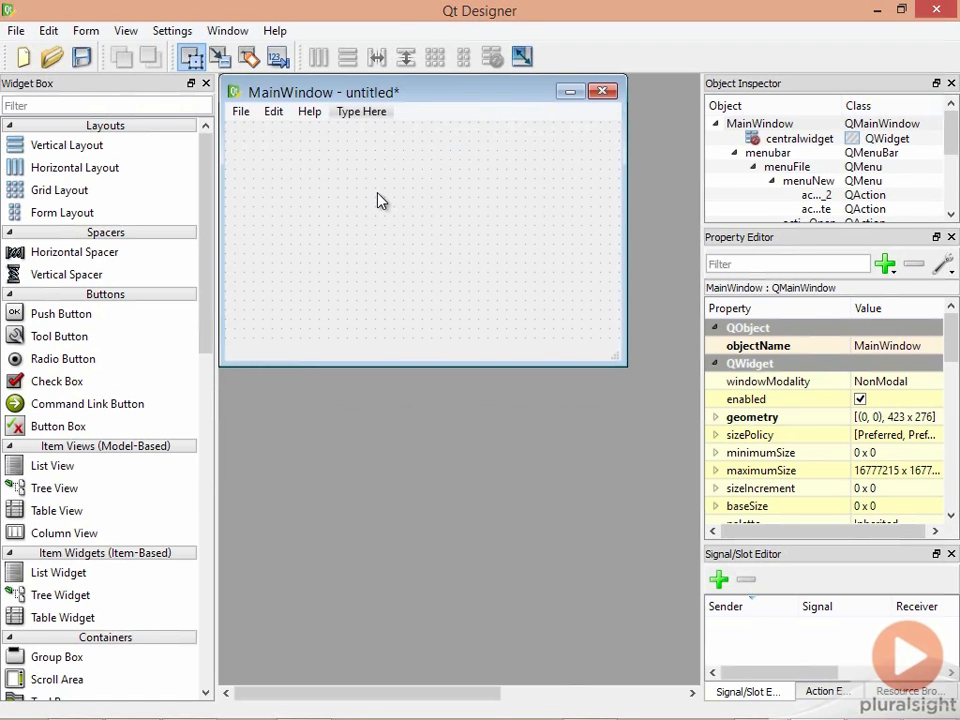
{"action": "left_click", "coordinate": [240, 112]}
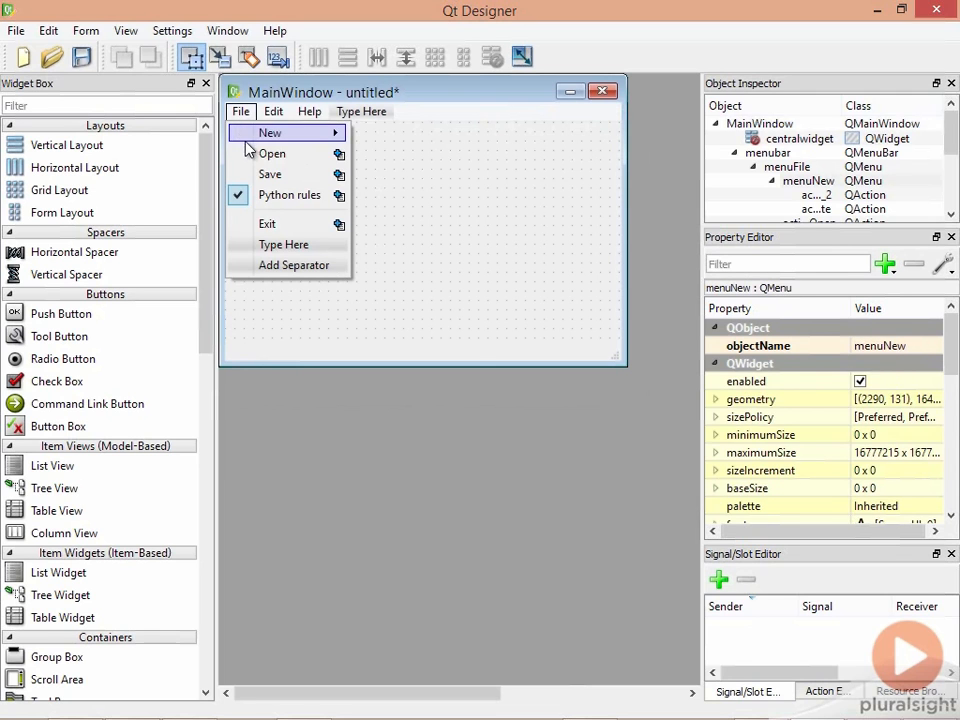
{"action": "left_click", "coordinate": [252, 153]}
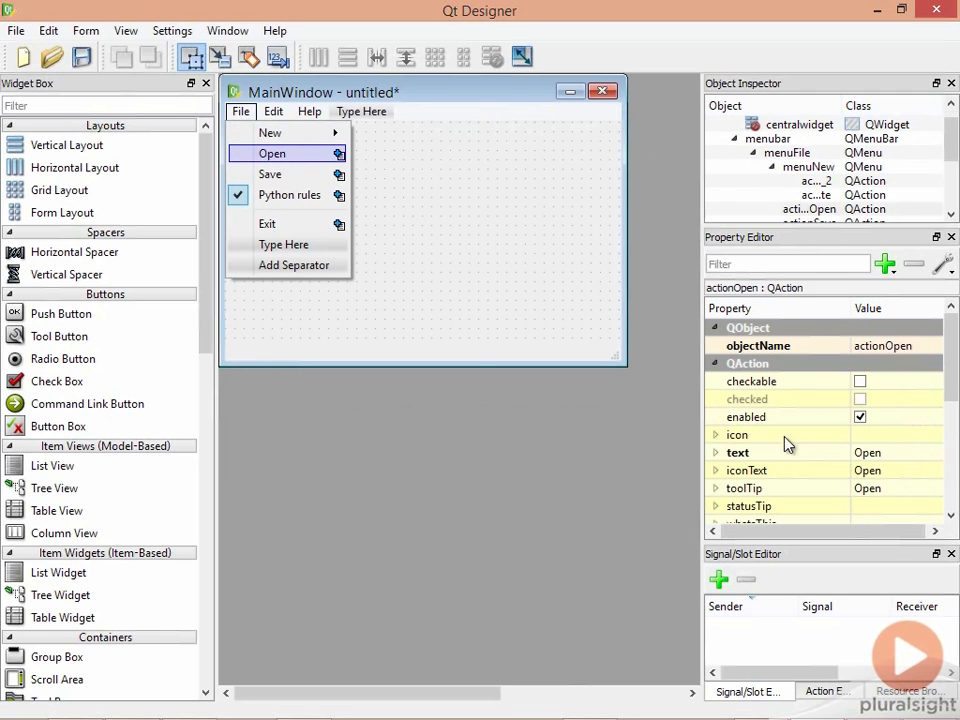